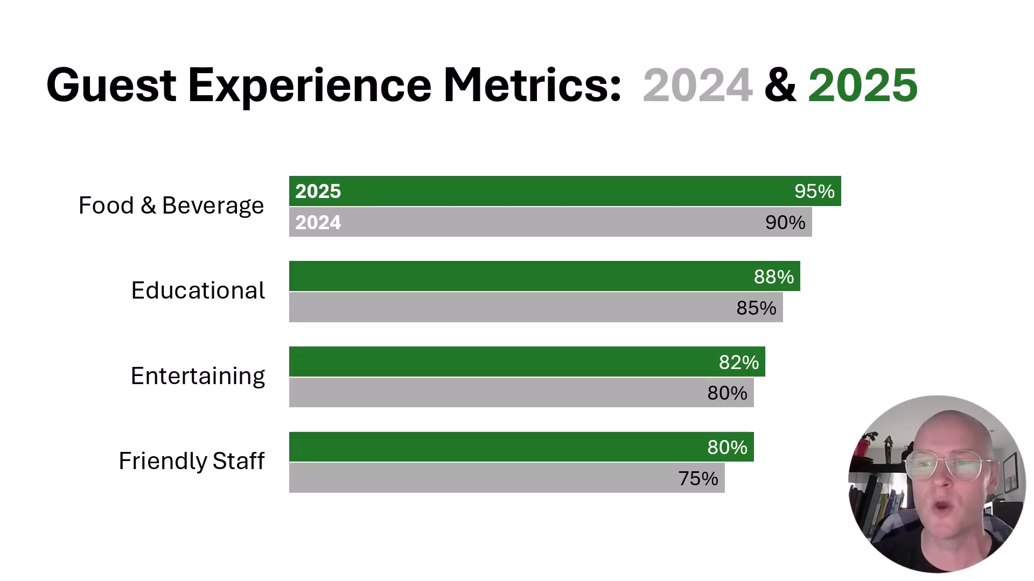
- Leave the slide show and delete the legend from the chart on slide 5
{"action": "key", "text": "Escape"}
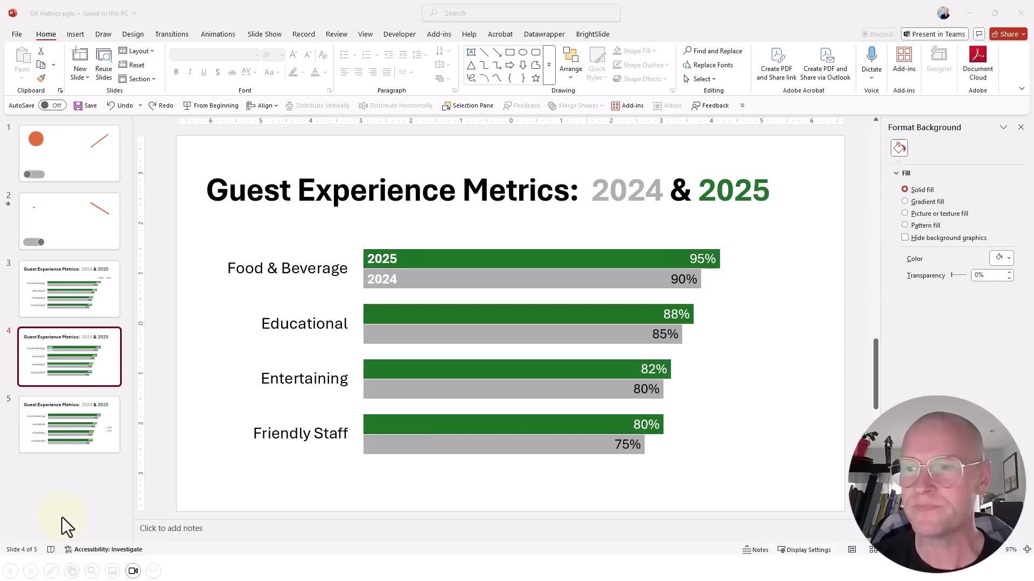
{"action": "left_click", "coordinate": [102, 443]}
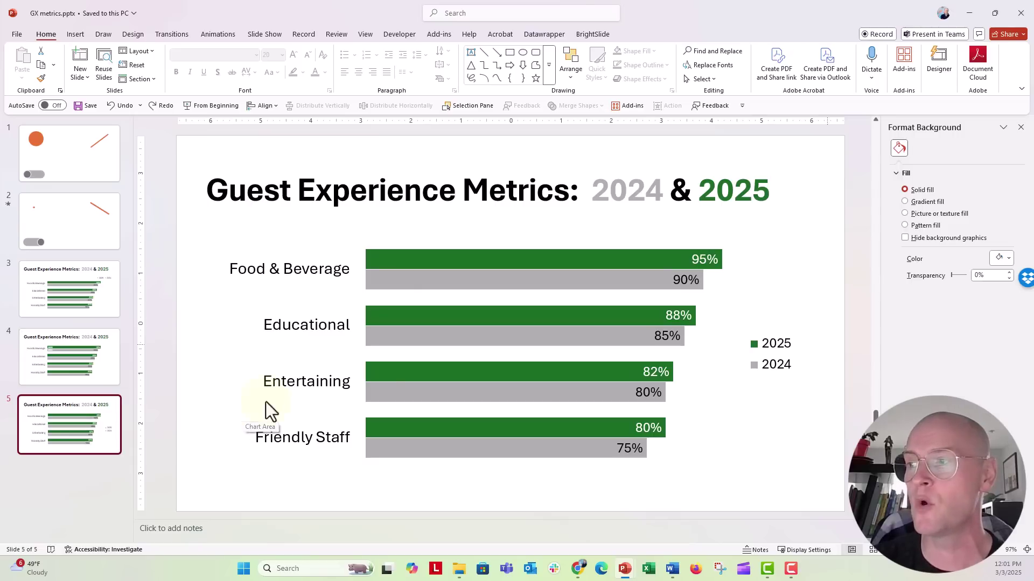
{"action": "double_click", "coordinate": [767, 366]}
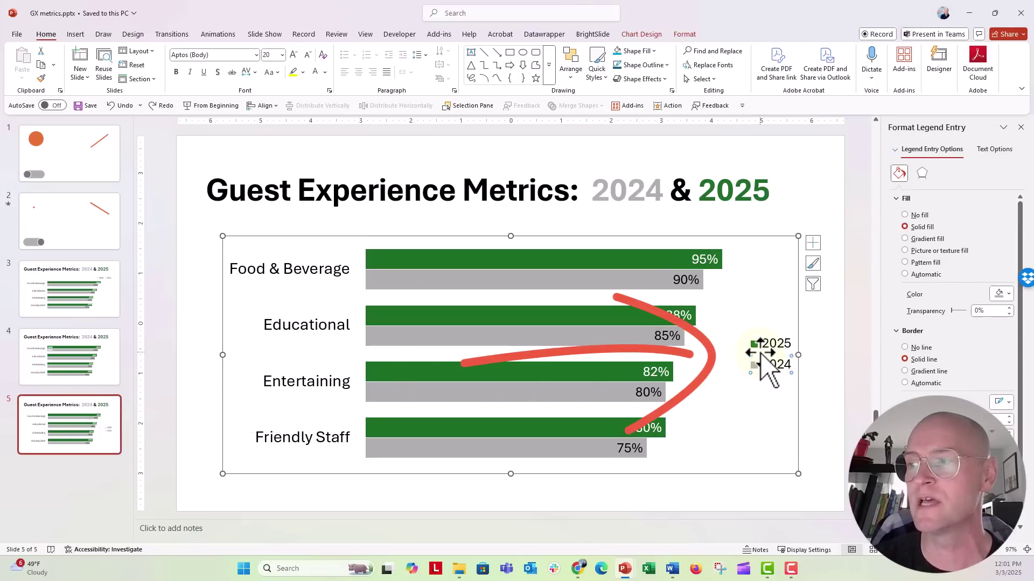
{"action": "left_click", "coordinate": [754, 372]}
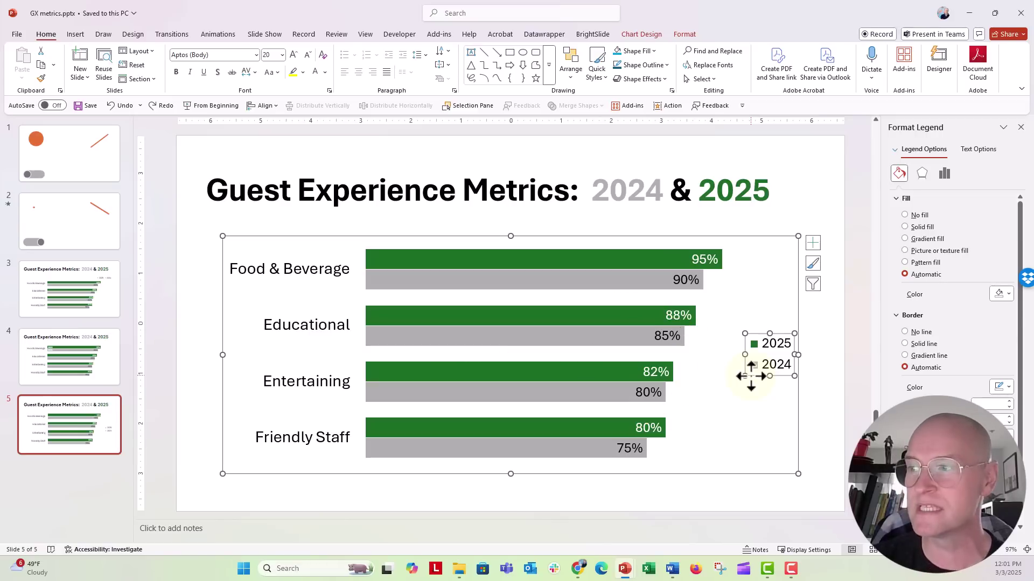
{"action": "key", "text": "Delete"}
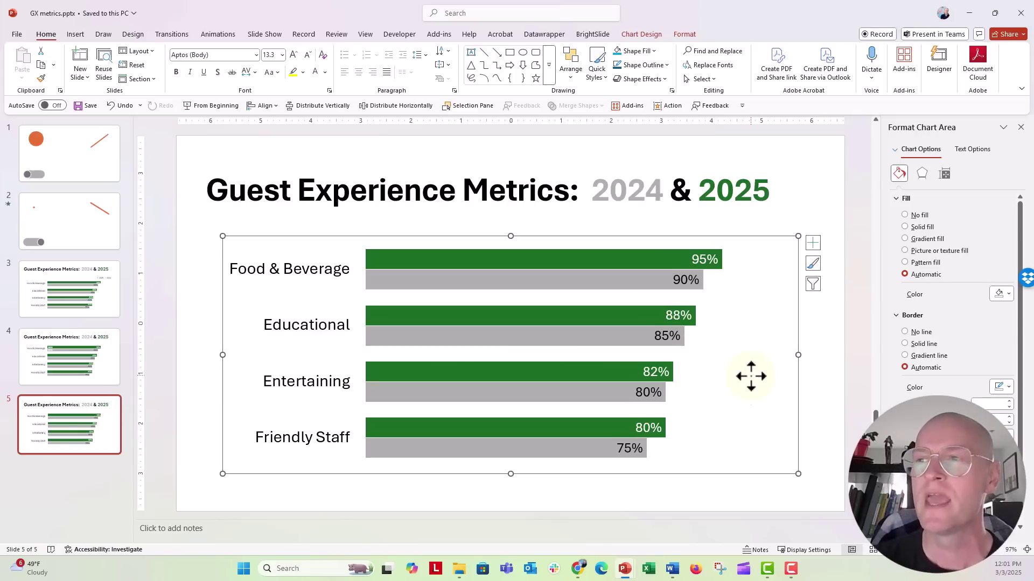
- Open the chart's data for editing and enlarge the data window so all four category rows fit
{"action": "mouse_move", "coordinate": [369, 263]}
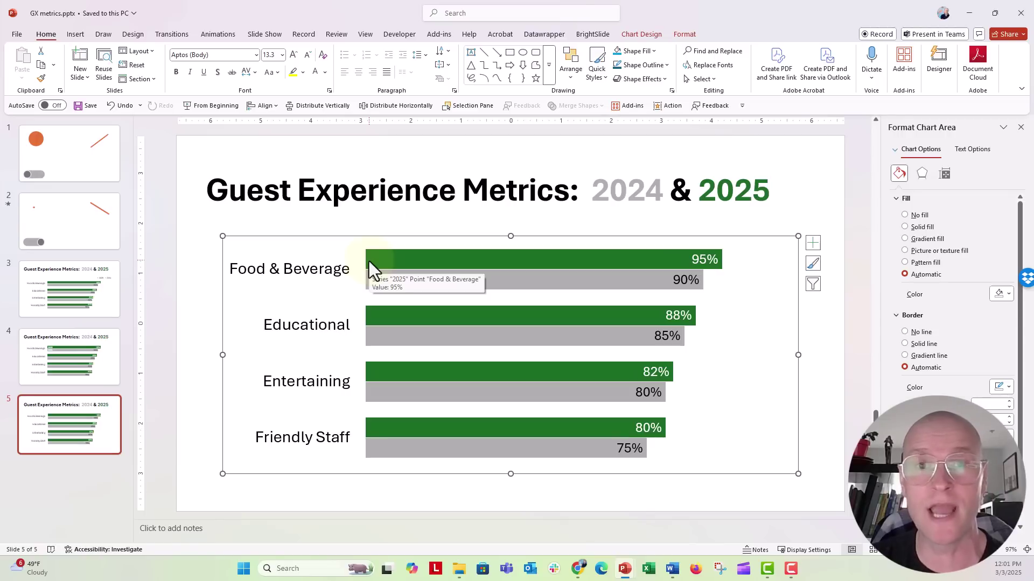
{"action": "right_click", "coordinate": [369, 261]}
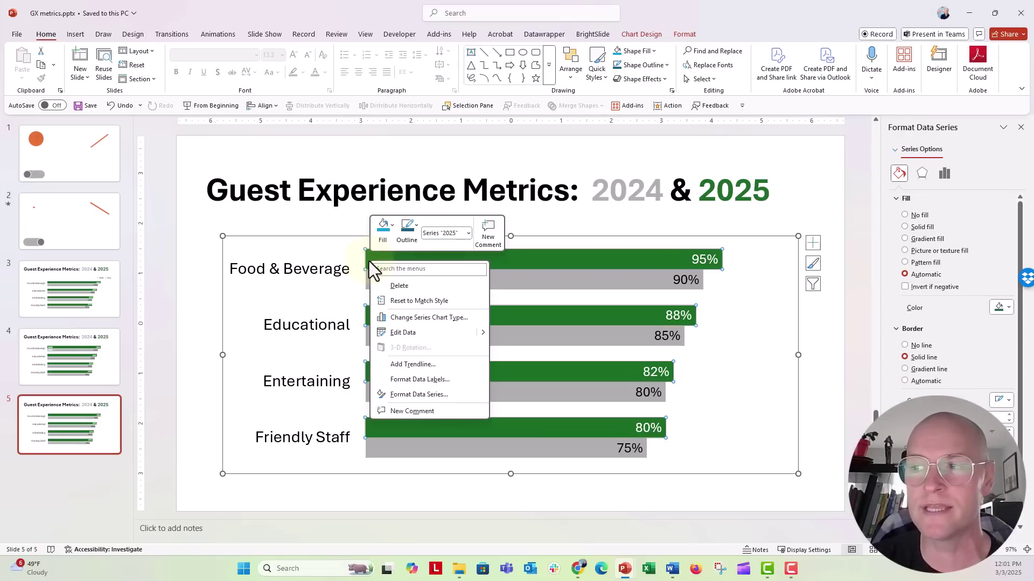
{"action": "key", "text": "Escape"}
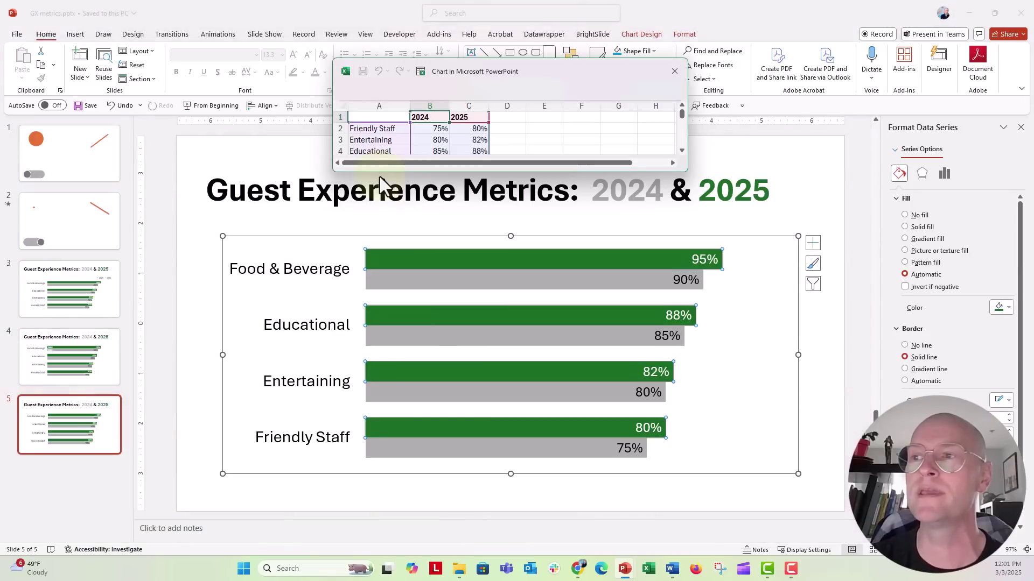
{"action": "left_click_drag", "start_coordinate": [379, 173], "coordinate": [383, 215]}
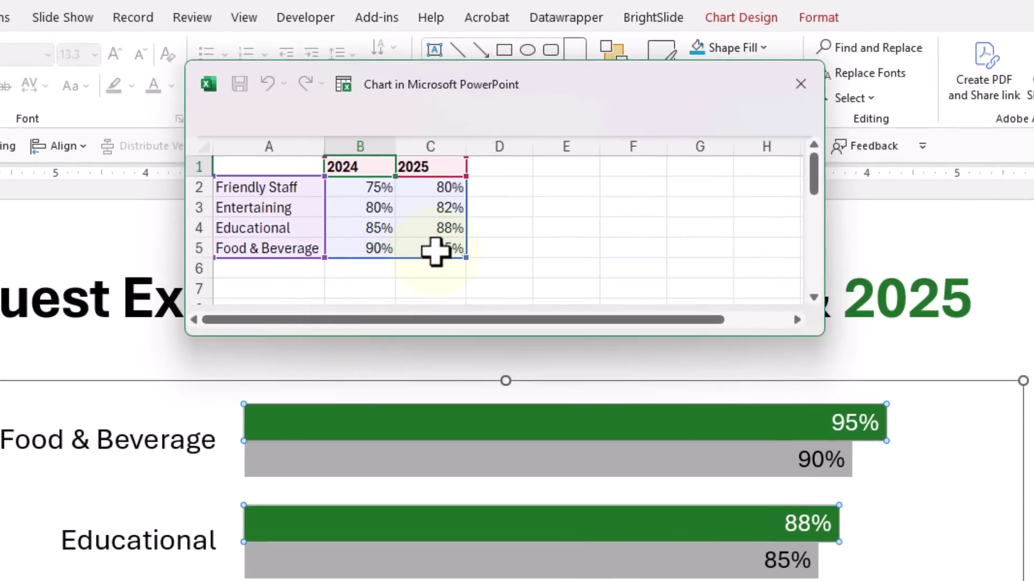
- Insert an empty column before the 2025 column and enter the header 20252 in cell E1
{"action": "left_click", "coordinate": [447, 224]}
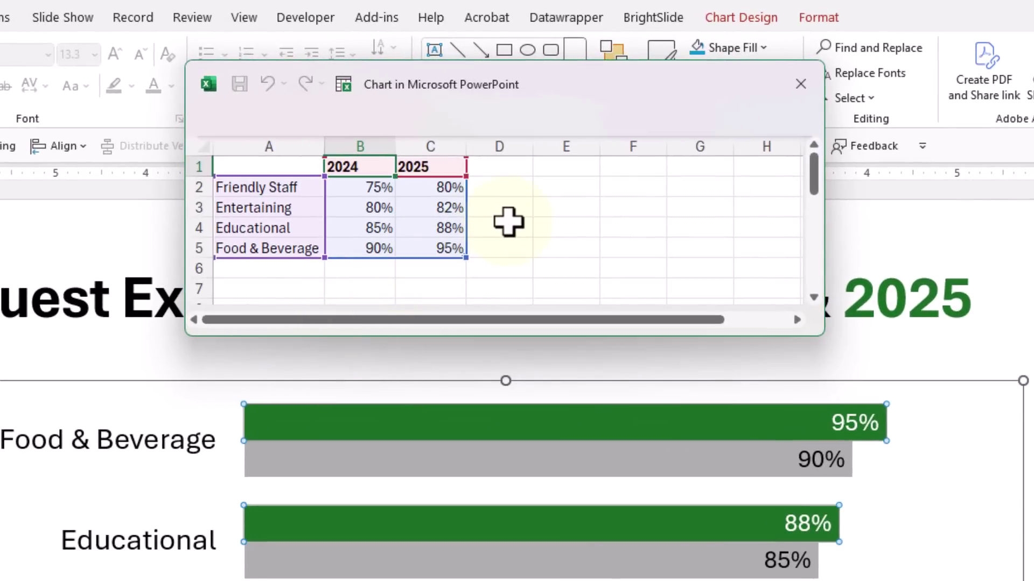
{"action": "left_click", "coordinate": [412, 143]}
{"action": "right_click", "coordinate": [412, 148]}
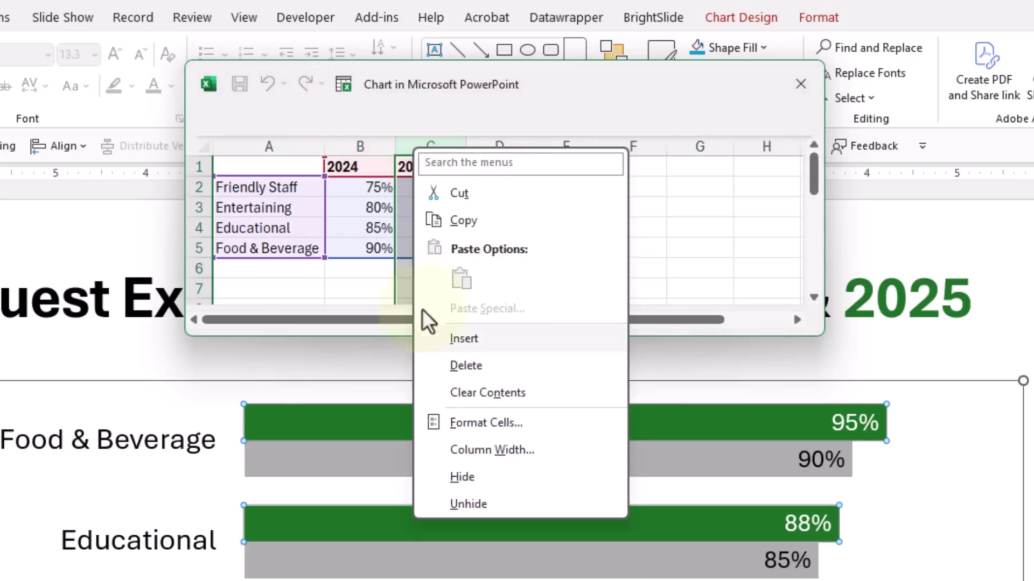
{"action": "left_click", "coordinate": [425, 339]}
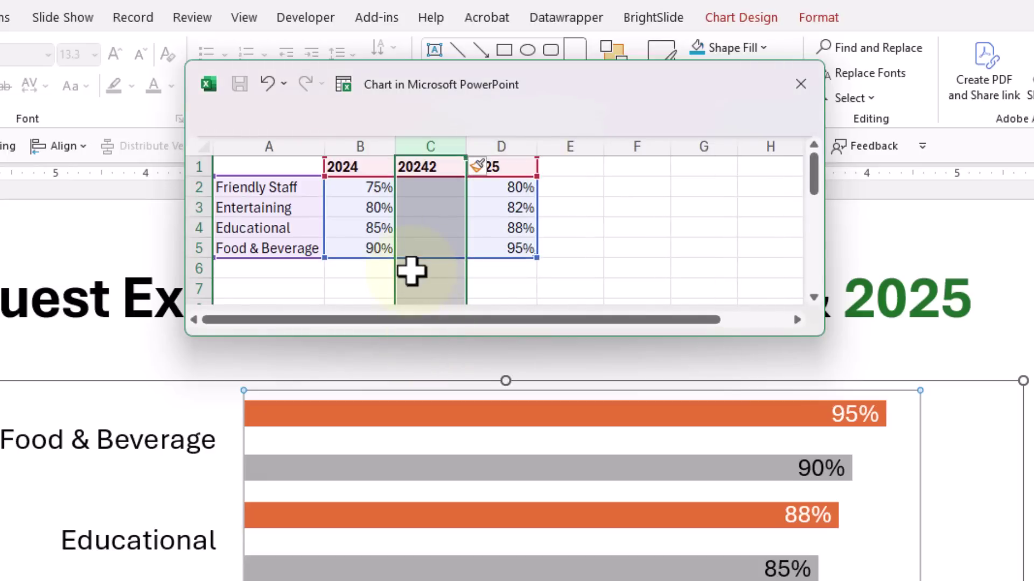
{"action": "left_click", "coordinate": [563, 168]}
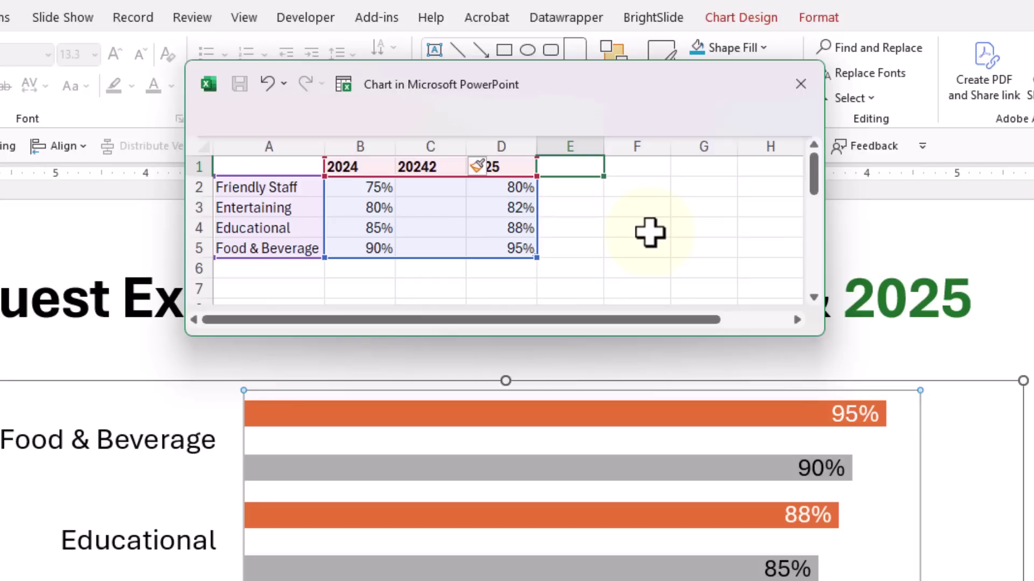
{"action": "type", "text": "20252"}
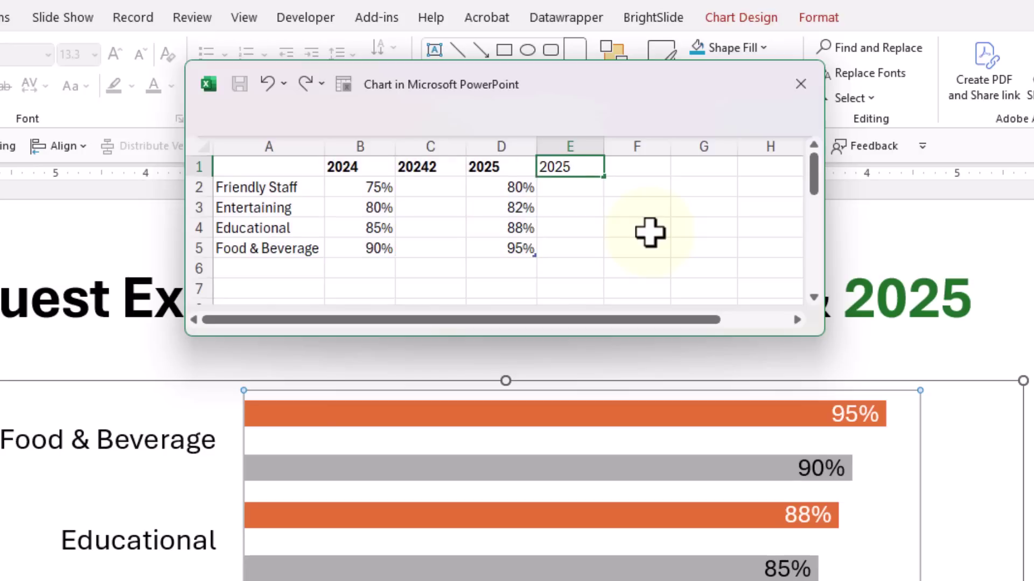
{"action": "key", "text": "Return"}
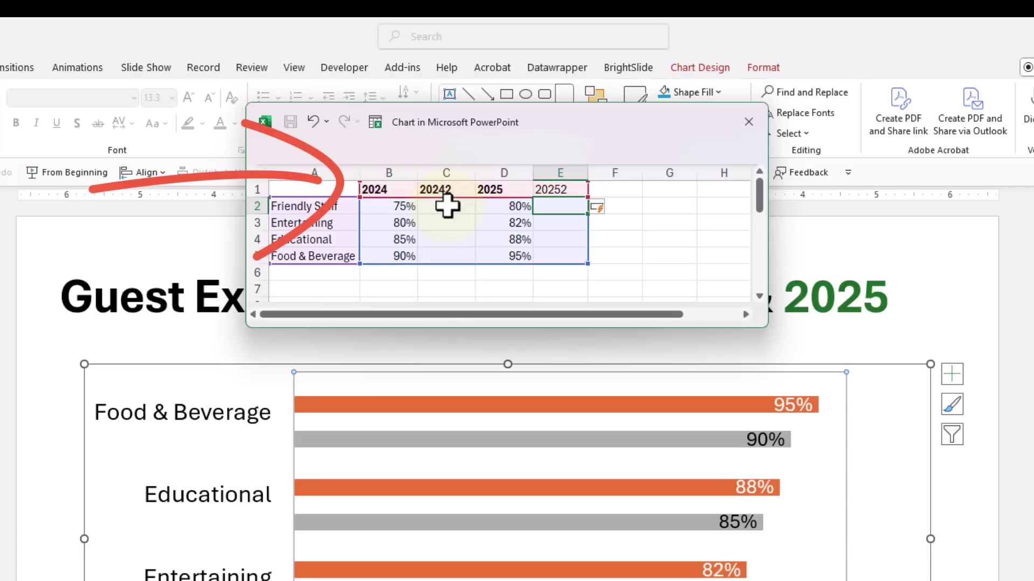
- Rename the headers of the two filled data columns as 2024data in B1 and 2025data in D1
{"action": "left_click", "coordinate": [392, 189]}
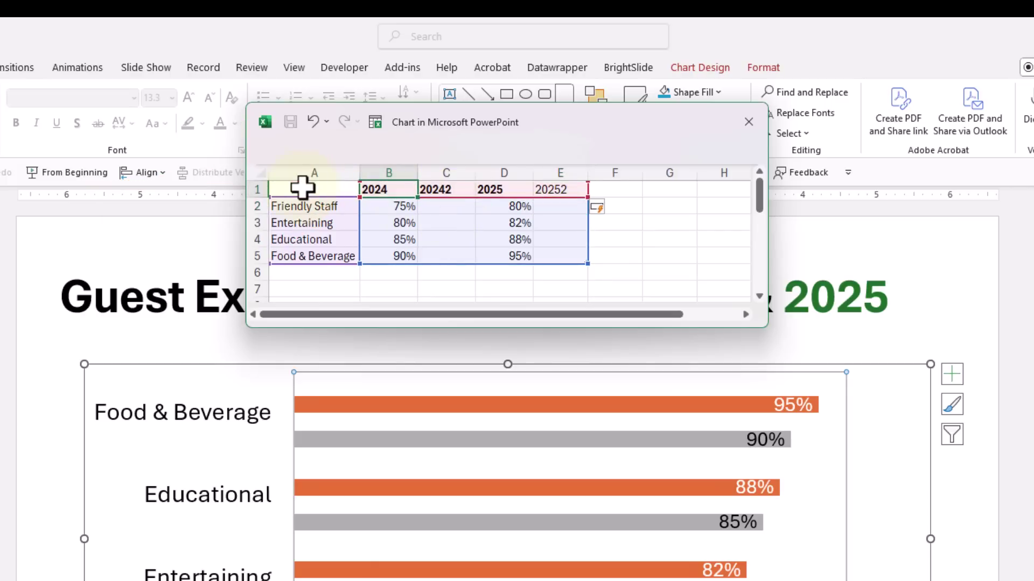
{"action": "type", "text": "2024data"}
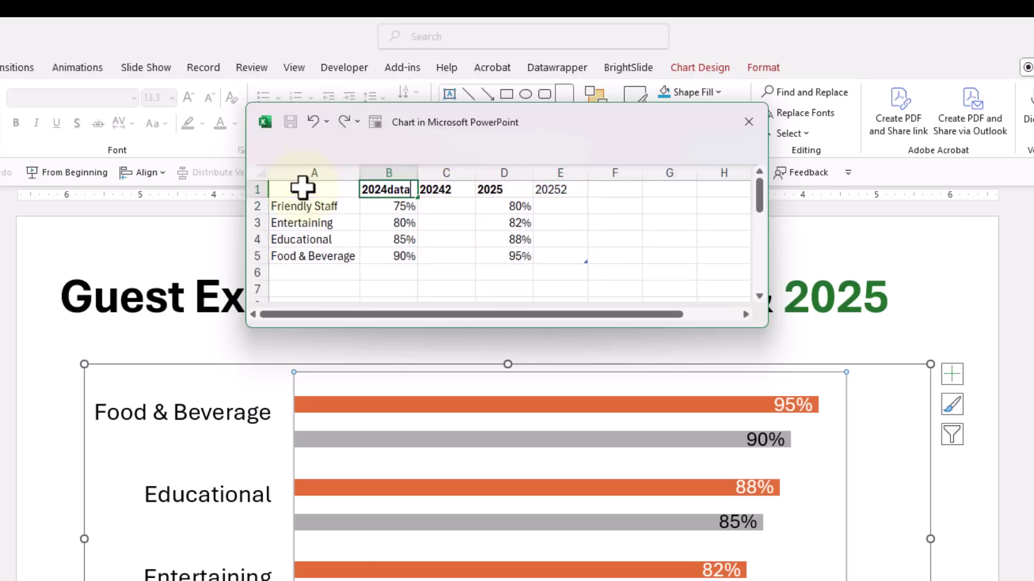
{"action": "key", "text": "Tab"}
{"action": "key", "text": "Tab"}
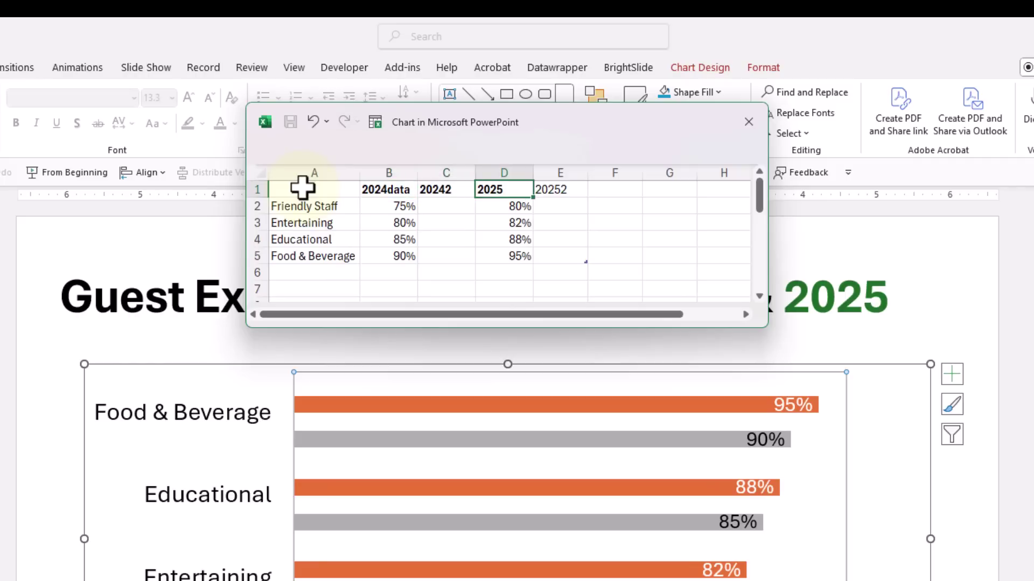
{"action": "type", "text": "2025data"}
- Set the headers of the two empty series columns to 2024 in C1 and 2025 in E1
{"action": "key", "text": "shift+Tab"}
{"action": "type", "text": "2024"}
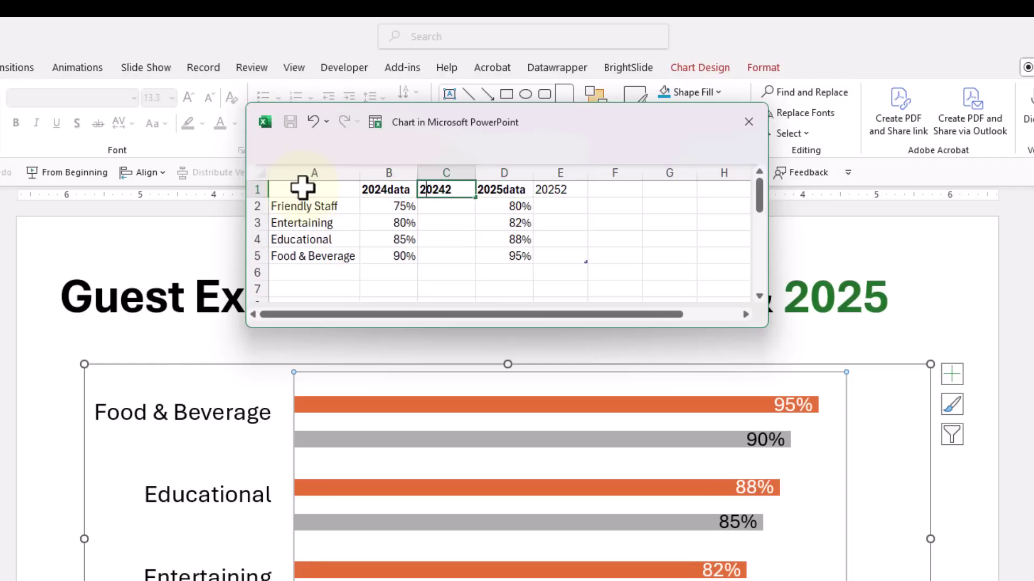
{"action": "key", "text": "Tab"}
{"action": "key", "text": "Tab"}
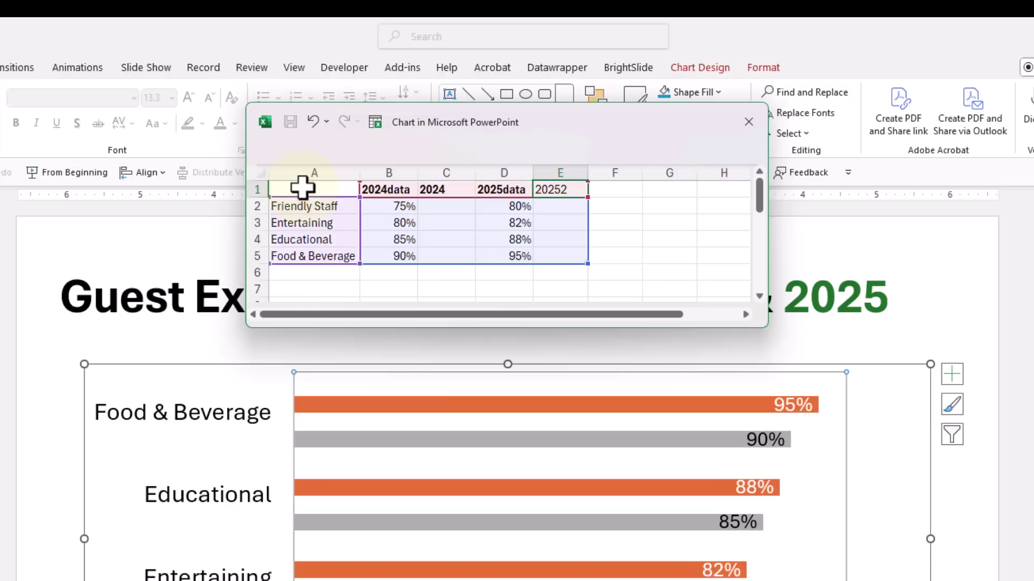
{"action": "type", "text": "2025"}
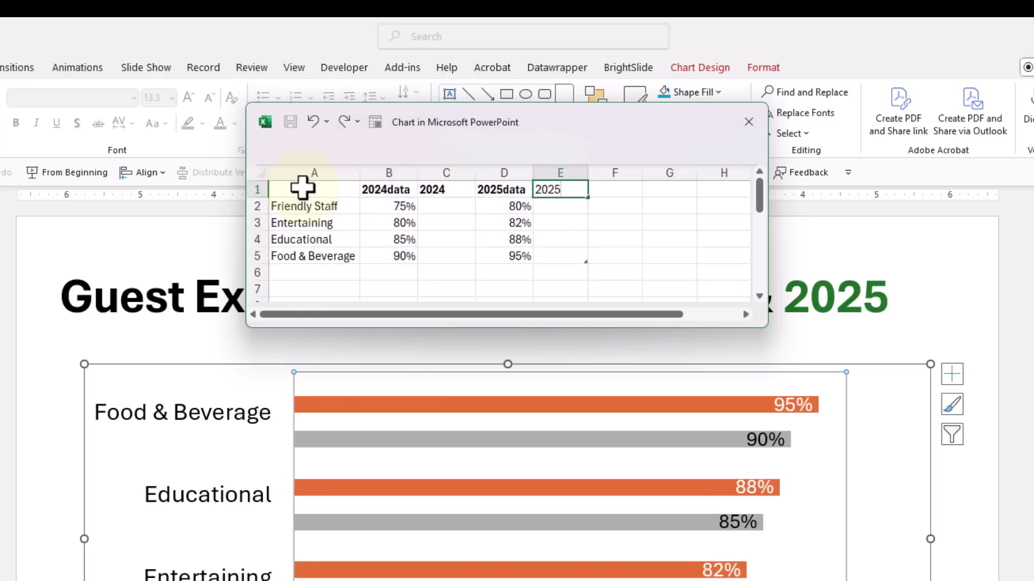
{"action": "key", "text": "Return"}
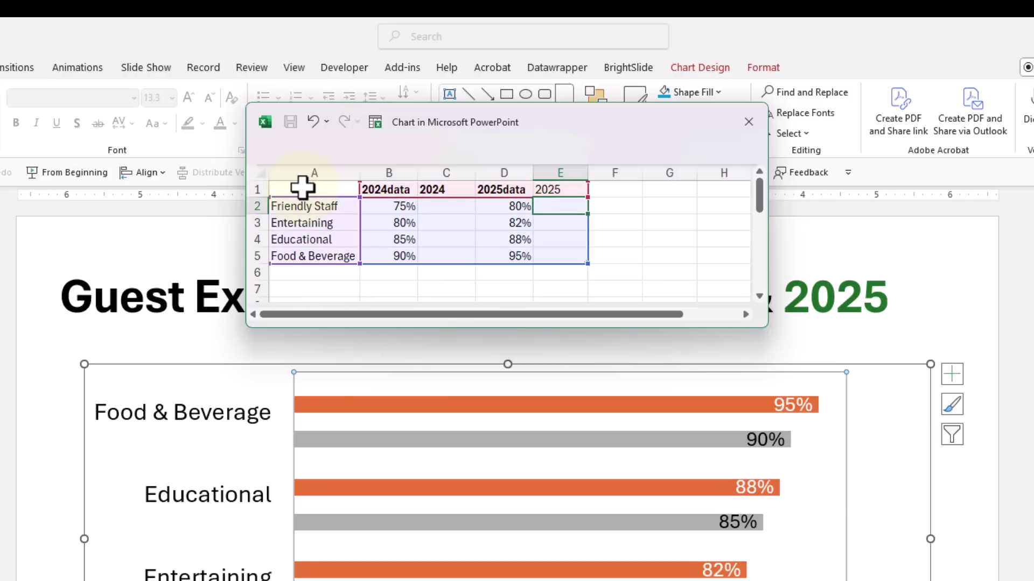
- Enter 90% for Food & Beverage in the new 2024 column, cell C5
{"action": "key", "text": "Left"}
{"action": "key", "text": "Left"}
{"action": "key", "text": "Down"}
{"action": "key", "text": "Down"}
{"action": "key", "text": "Down"}
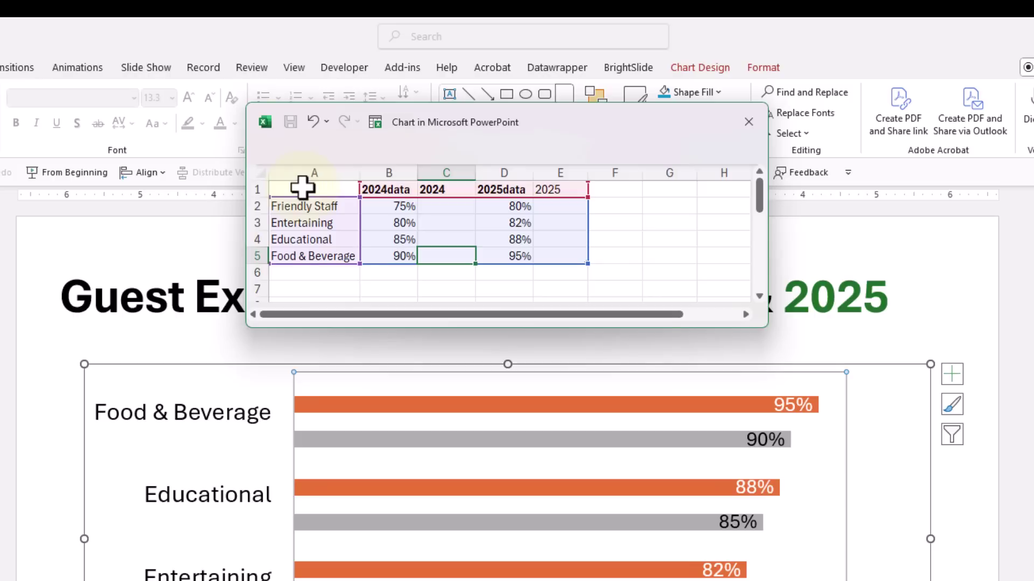
{"action": "type", "text": "90%"}
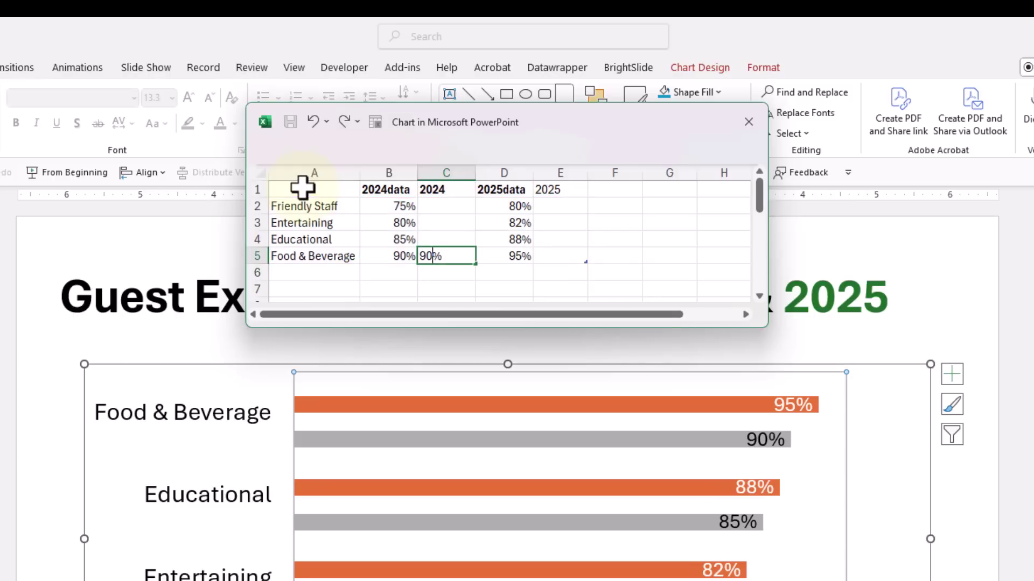
- Enter 95% for Food & Beverage in the new 2025 column, cell E5
{"action": "key", "text": "Tab"}
{"action": "key", "text": "Tab"}
{"action": "type", "text": "95"}
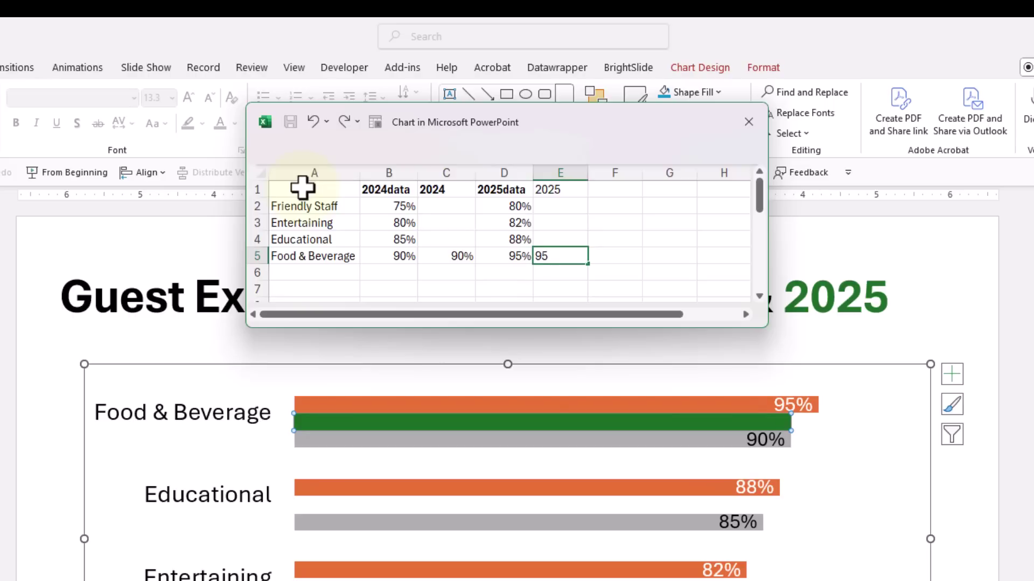
{"action": "key", "text": "Return"}
{"action": "key", "text": "Up"}
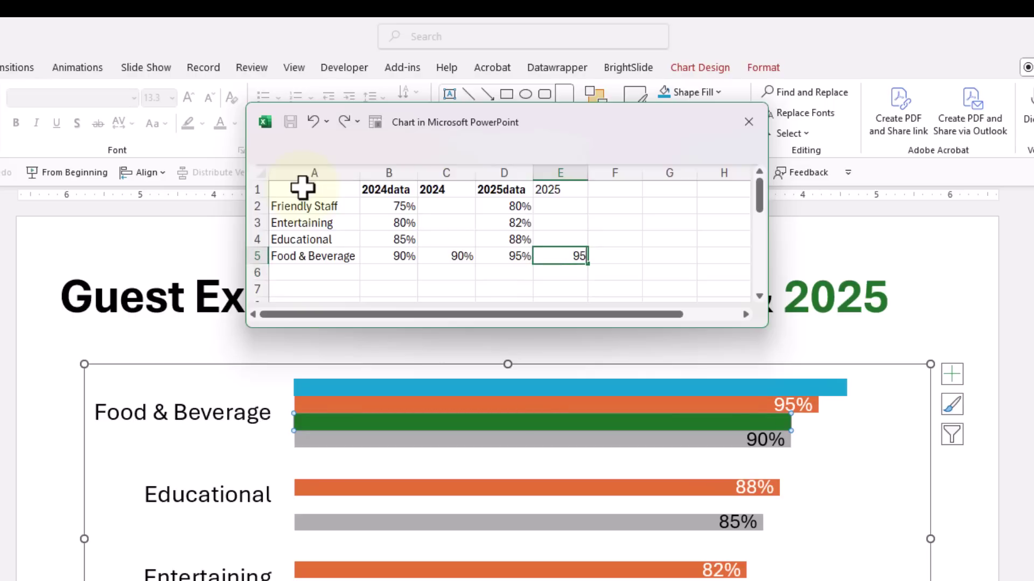
{"action": "type", "text": "%"}
{"action": "key", "text": "Return"}
{"action": "key", "text": "Up"}
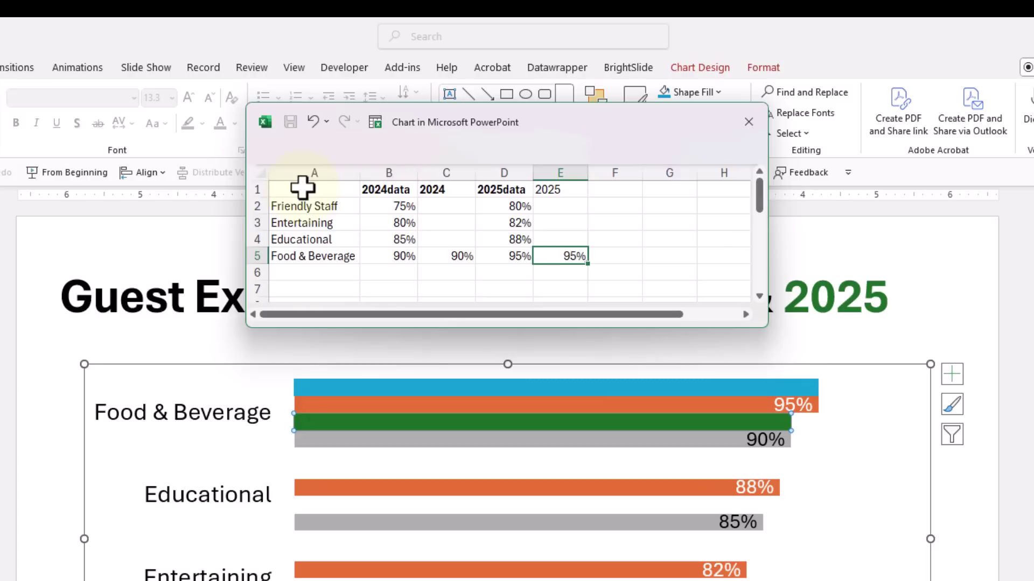
- Add data labels to the green 2024 bar and the blue 2025 bar of Food & Beverage
{"action": "left_click", "coordinate": [311, 394]}
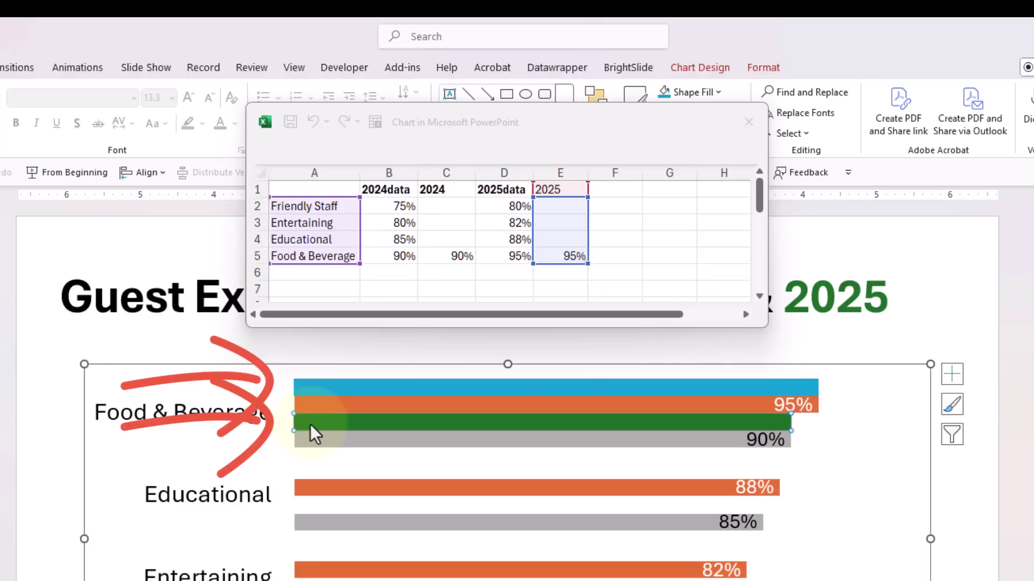
{"action": "left_click", "coordinate": [308, 387]}
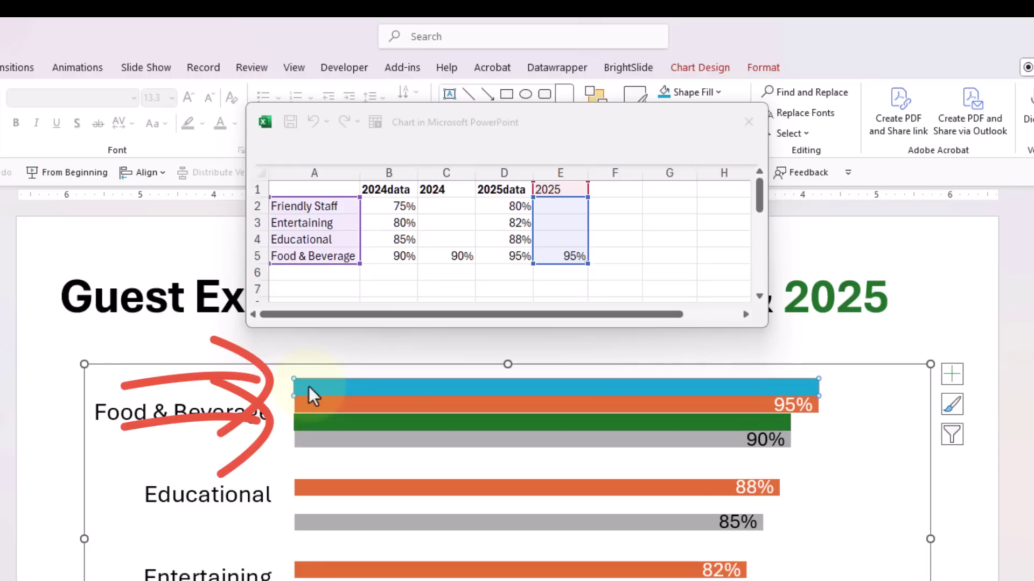
{"action": "right_click", "coordinate": [304, 388]}
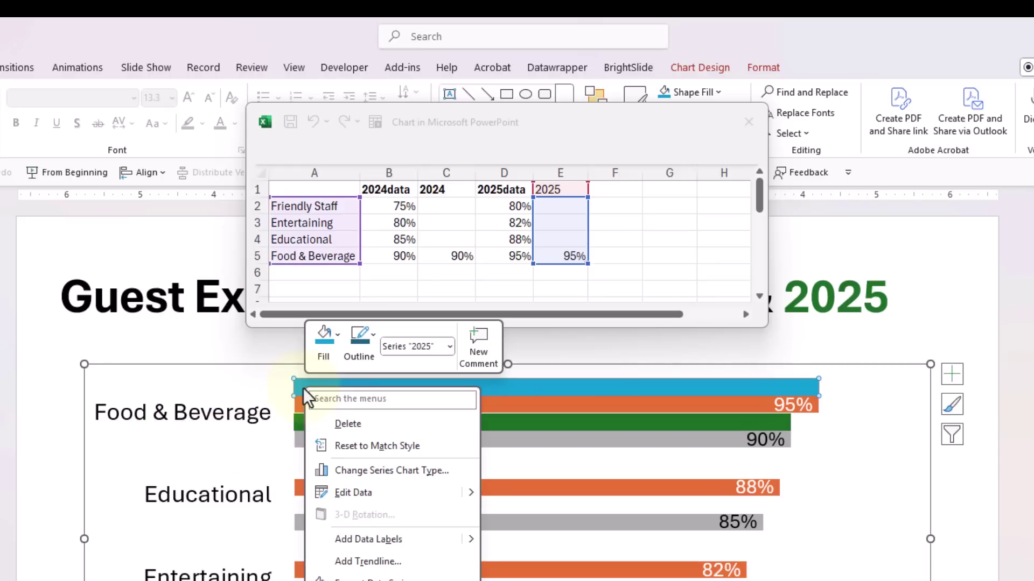
{"action": "key", "text": "Escape"}
{"action": "left_click", "coordinate": [307, 419]}
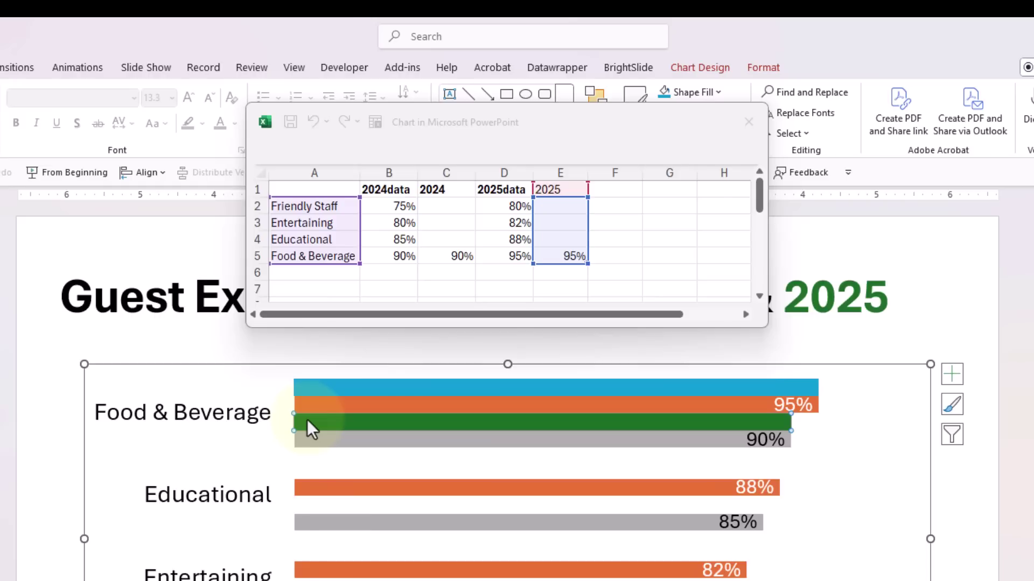
{"action": "right_click", "coordinate": [307, 419]}
{"action": "left_click", "coordinate": [372, 572]}
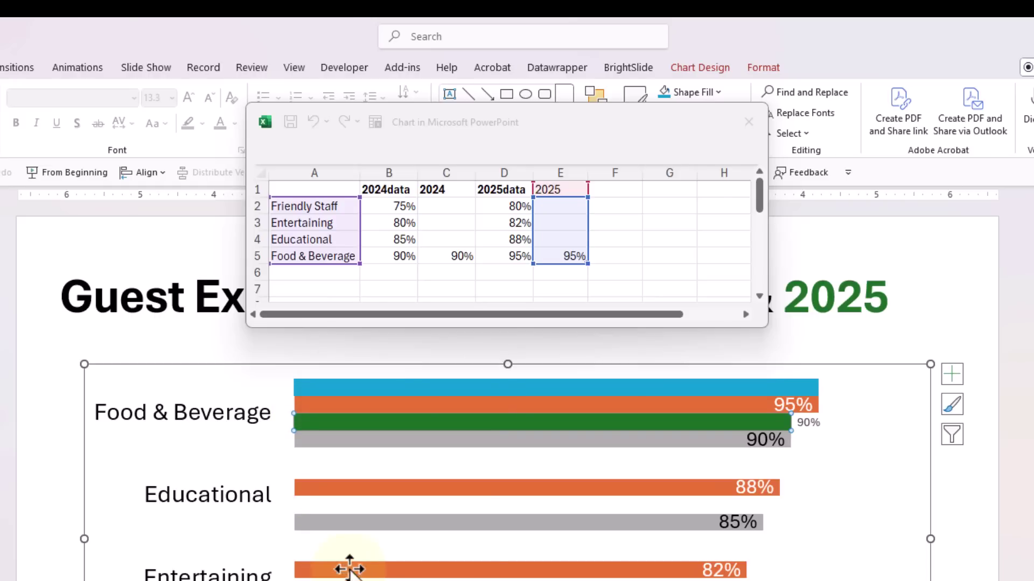
{"action": "right_click", "coordinate": [702, 390]}
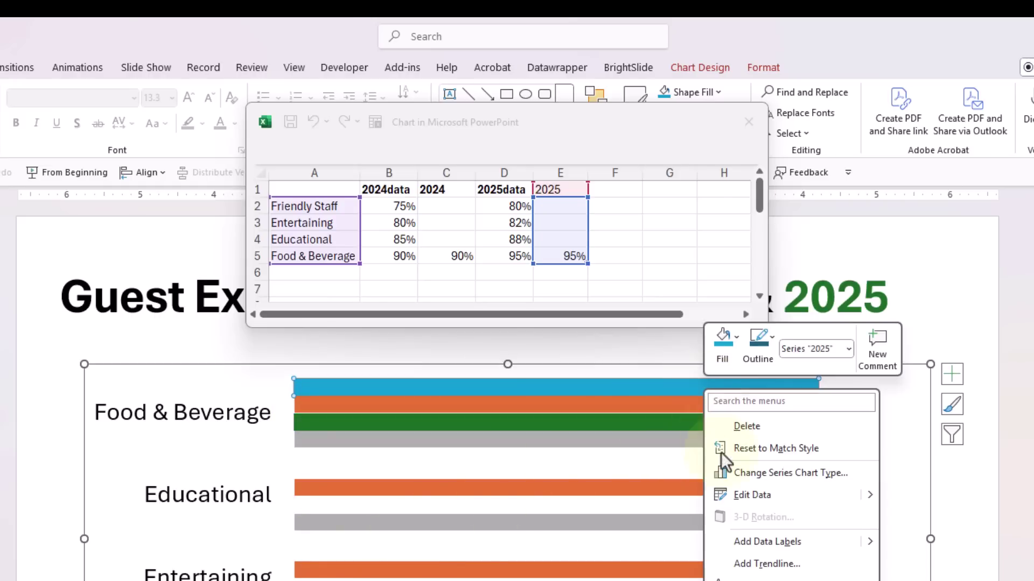
{"action": "left_click", "coordinate": [747, 541]}
- Make the blue 2025 bar's data label show the series name instead of the value, positioned at Inside Base
{"action": "double_click", "coordinate": [833, 389]}
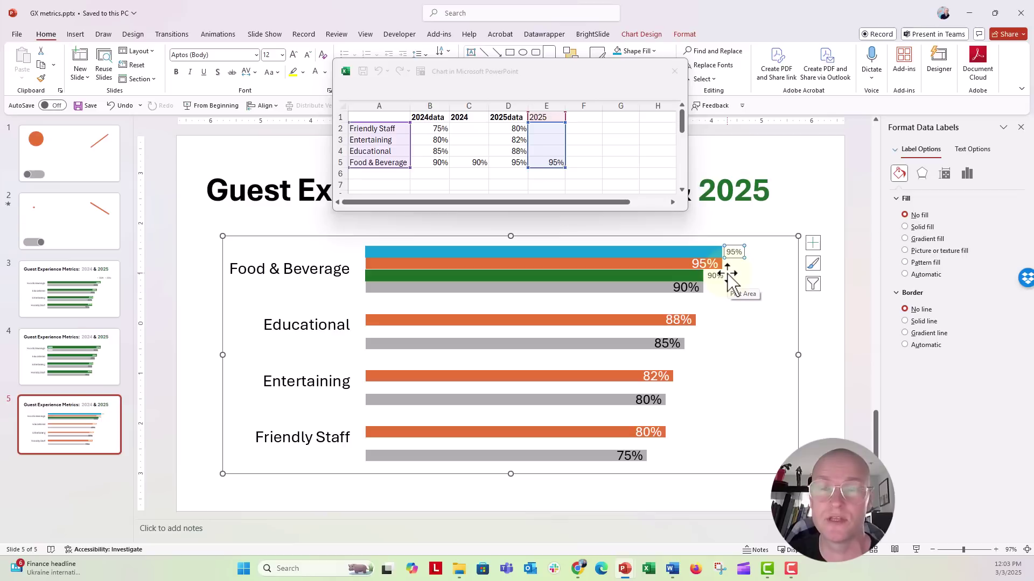
{"action": "left_click", "coordinate": [734, 252]}
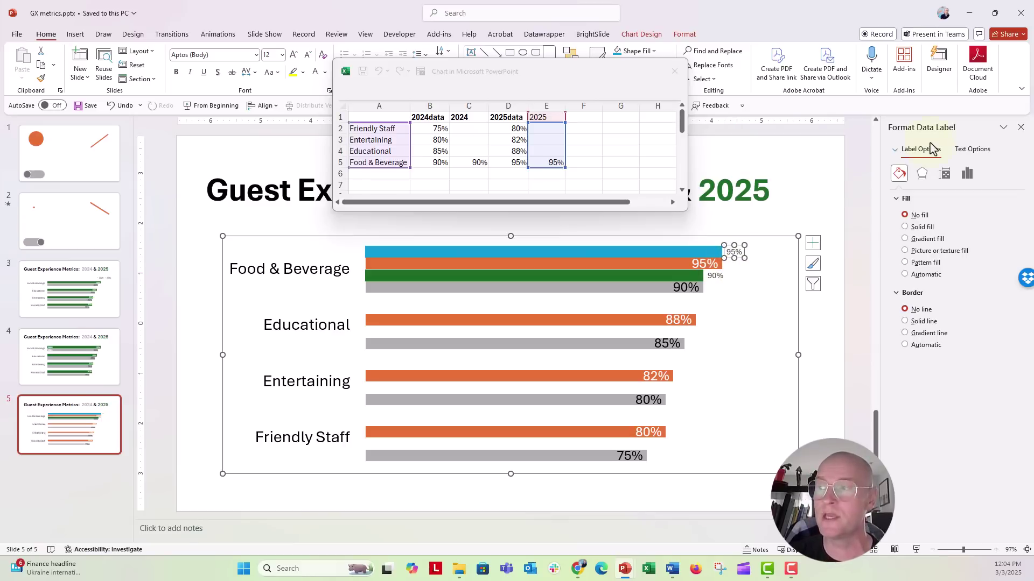
{"action": "right_click", "coordinate": [744, 253]}
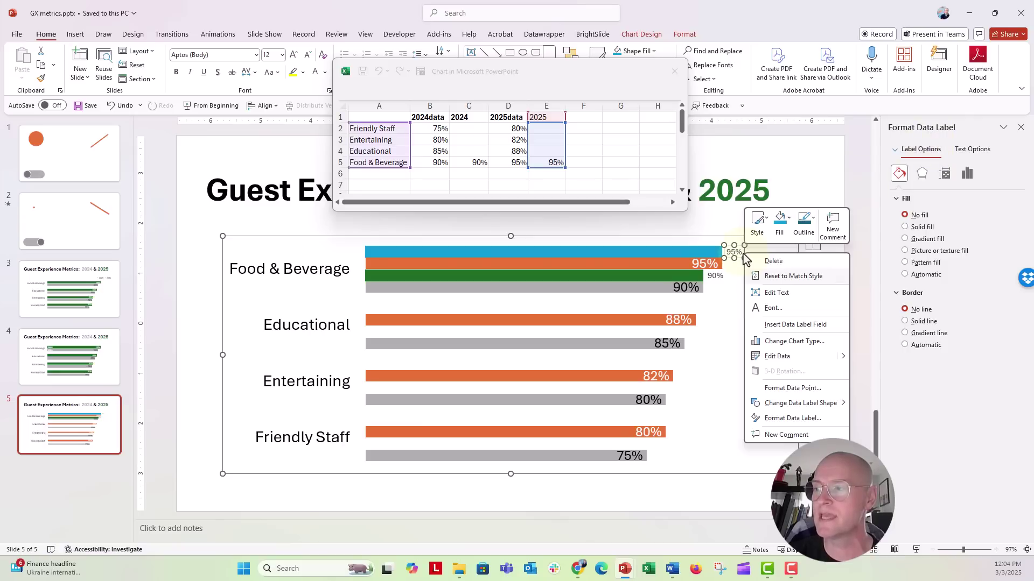
{"action": "left_click", "coordinate": [756, 421]}
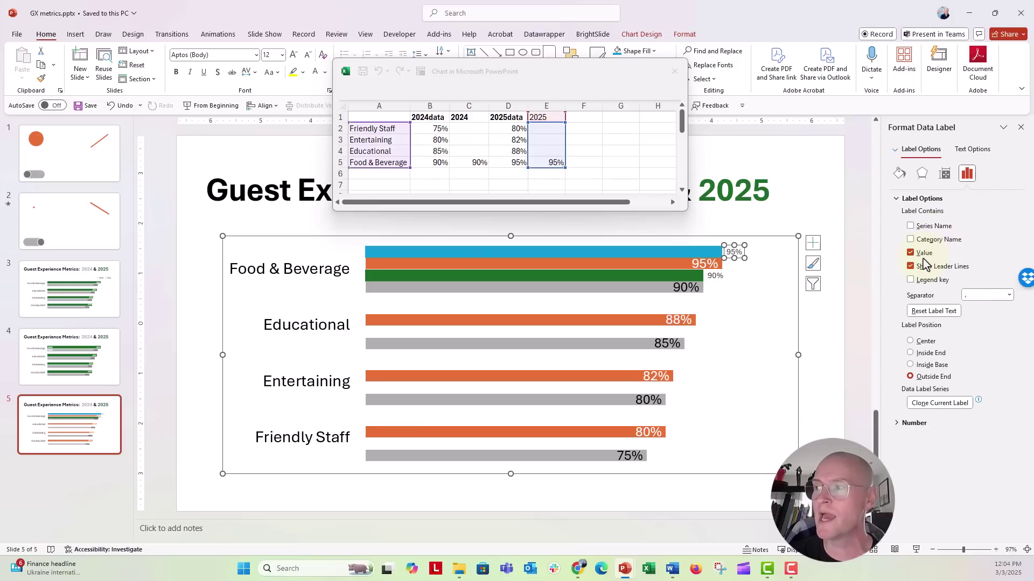
{"action": "left_click", "coordinate": [909, 227]}
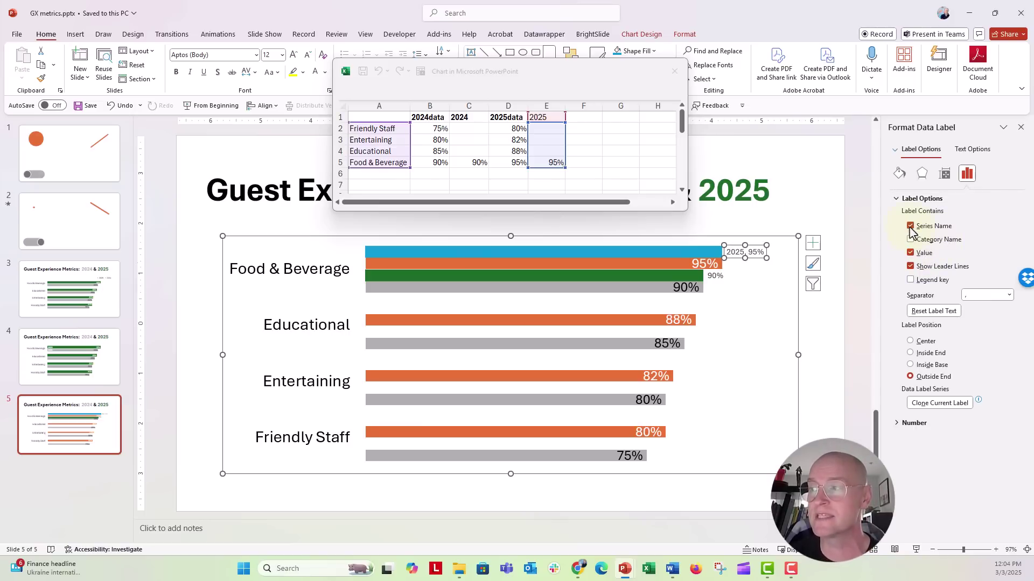
{"action": "left_click", "coordinate": [910, 253]}
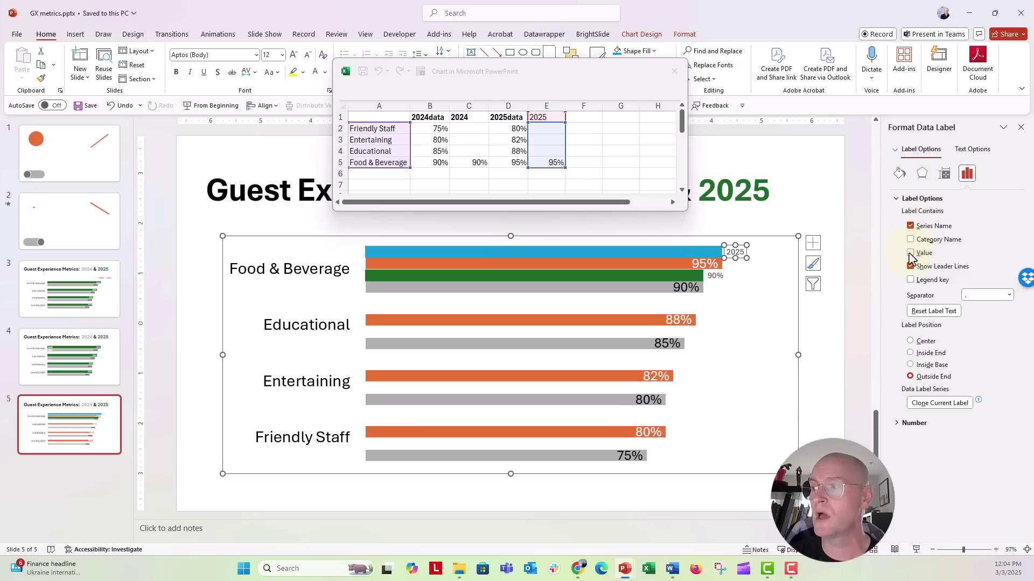
{"action": "left_click", "coordinate": [925, 365]}
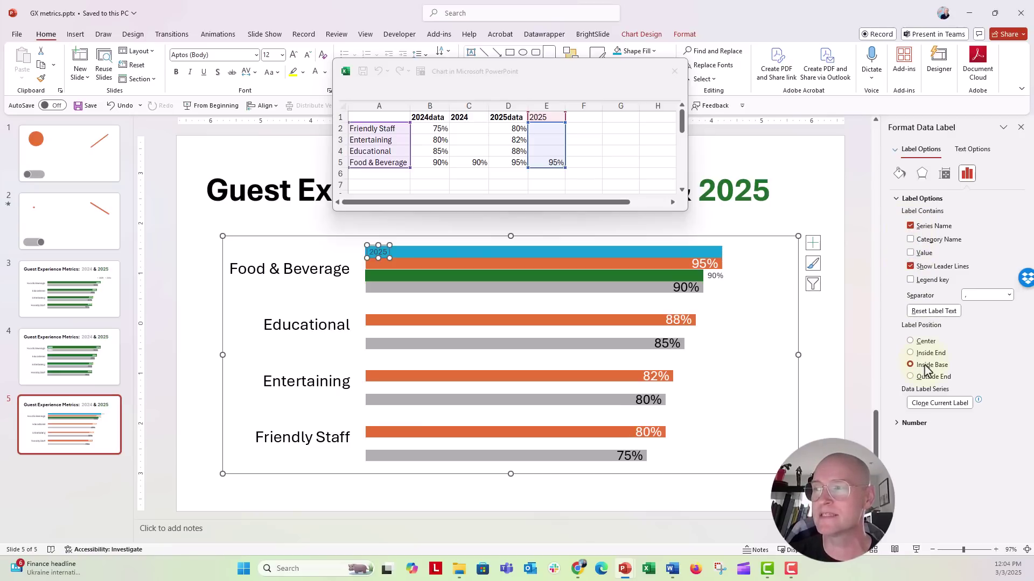
- Set the blue 2025 bar of Food & Beverage to No fill
{"action": "left_click", "coordinate": [692, 254]}
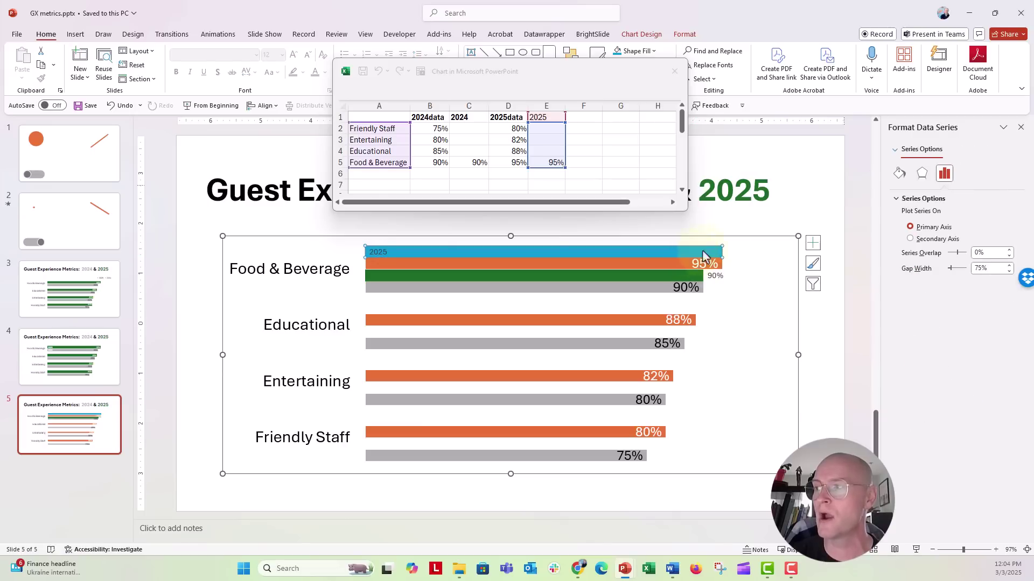
{"action": "left_click", "coordinate": [898, 173]}
{"action": "left_click", "coordinate": [905, 214]}
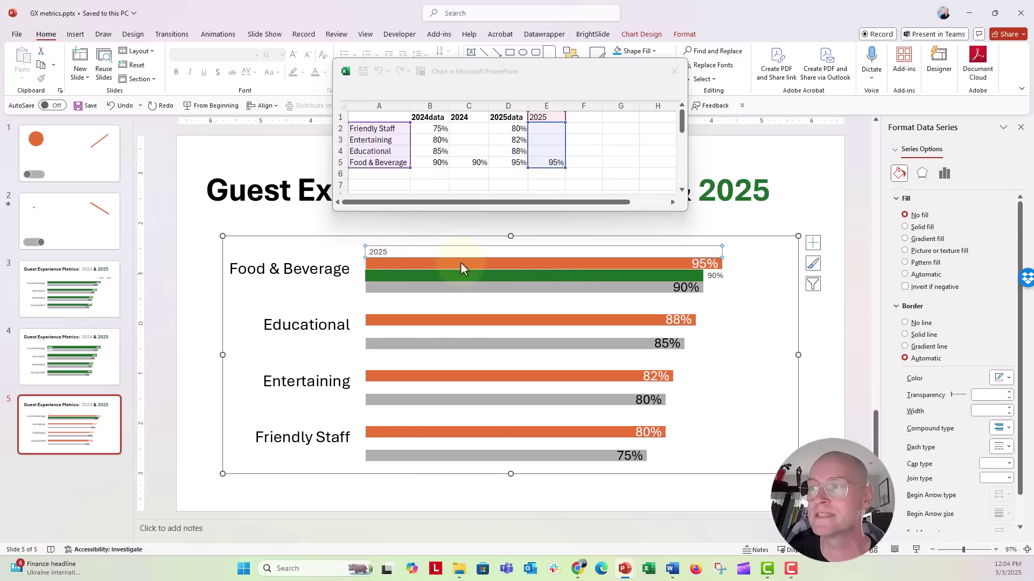
- Show the series name instead of the value in the green 2024 bar's label at Inside Base, and remove that bar's fill
{"action": "left_click", "coordinate": [622, 275]}
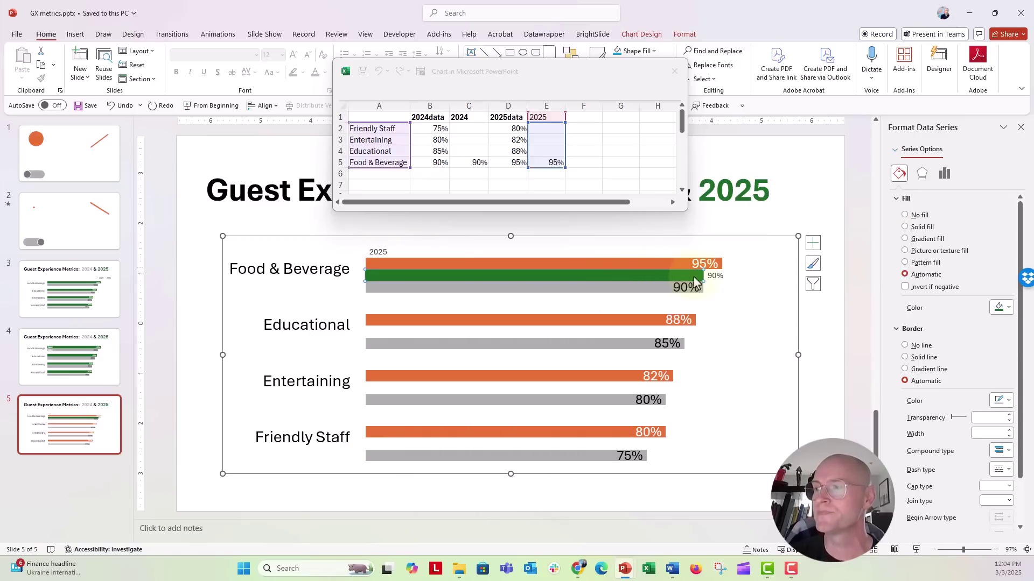
{"action": "left_click", "coordinate": [713, 275]}
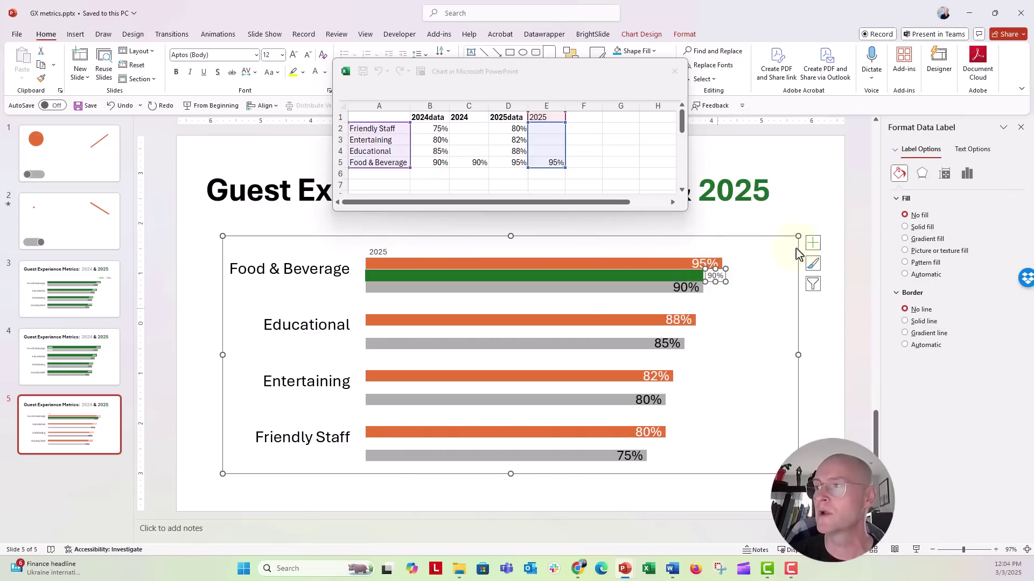
{"action": "left_click", "coordinate": [968, 178]}
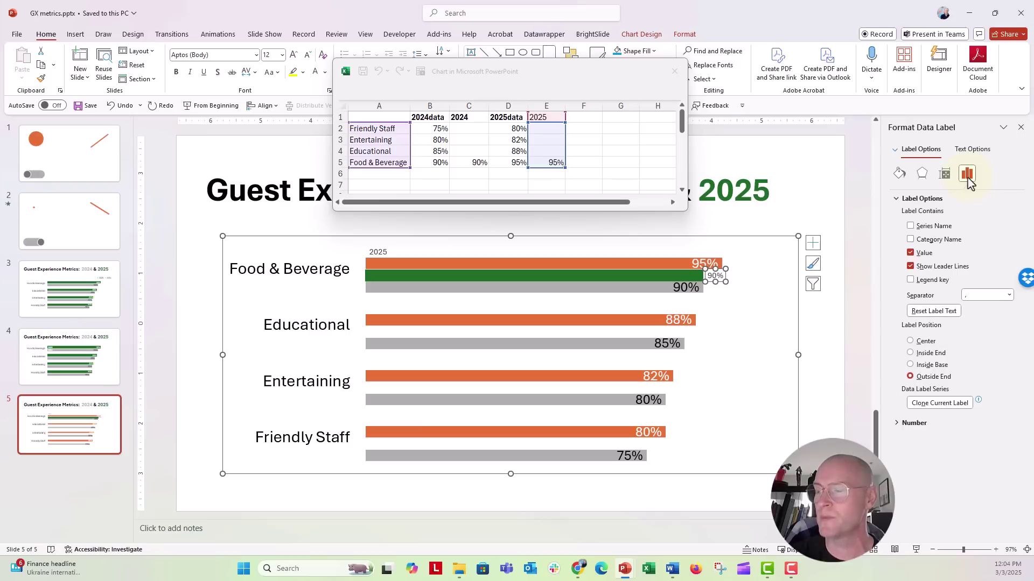
{"action": "left_click", "coordinate": [910, 227]}
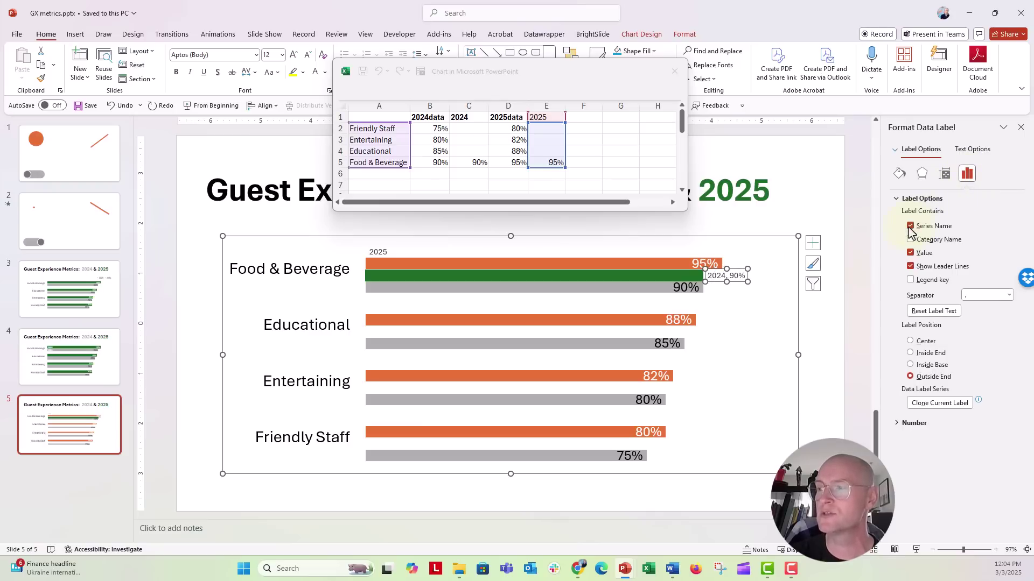
{"action": "left_click", "coordinate": [911, 253]}
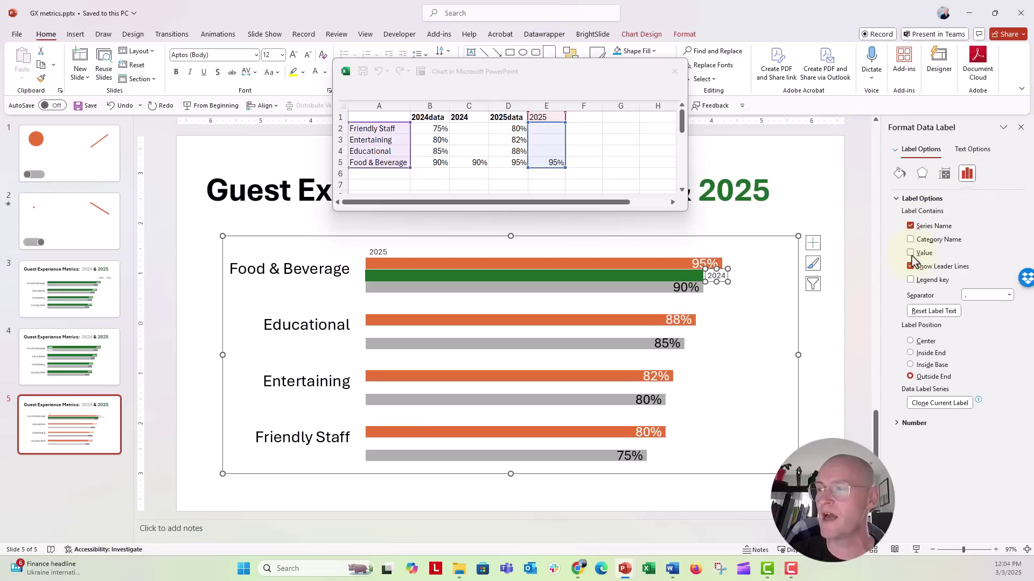
{"action": "left_click", "coordinate": [911, 365]}
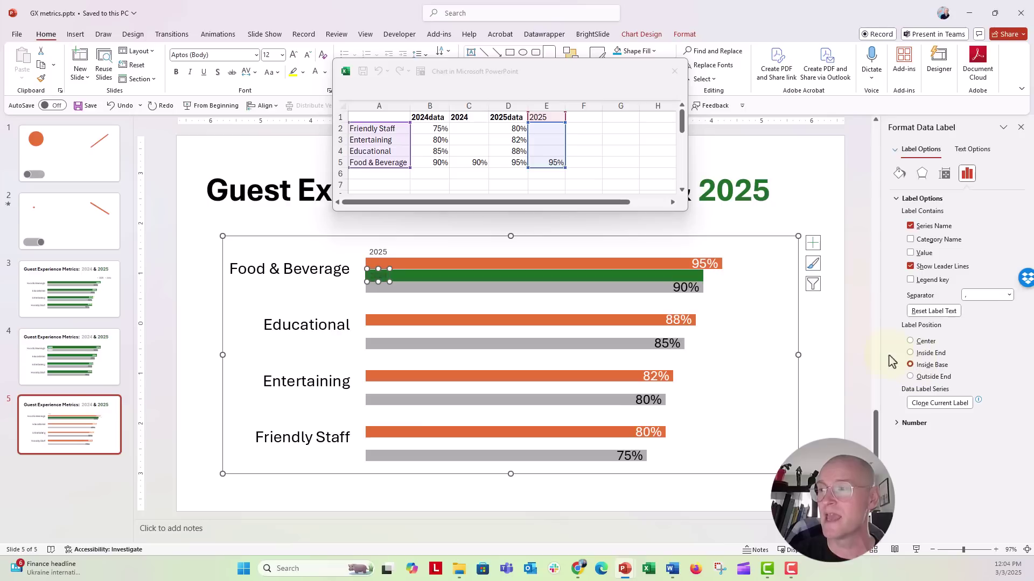
{"action": "left_click", "coordinate": [699, 277]}
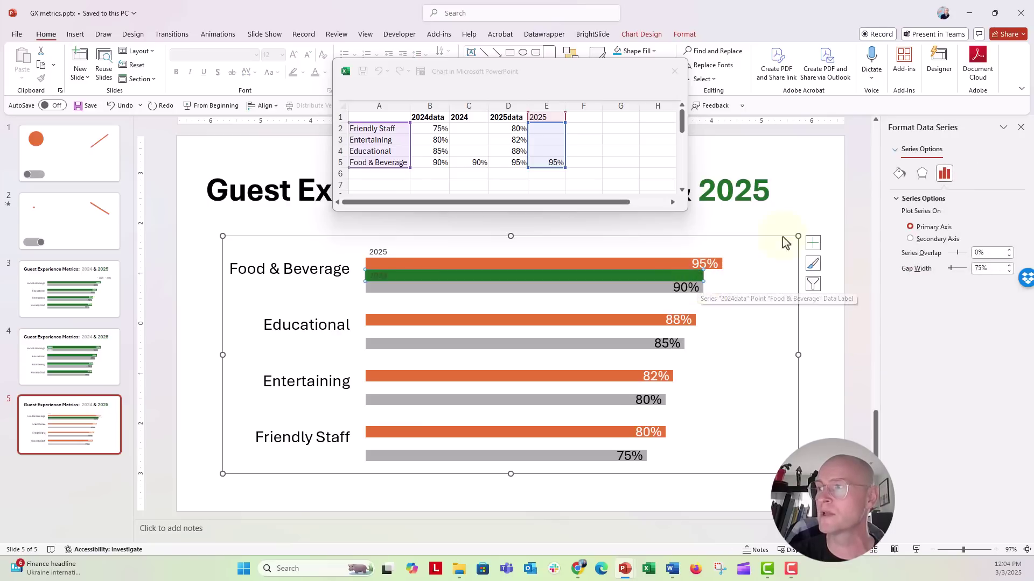
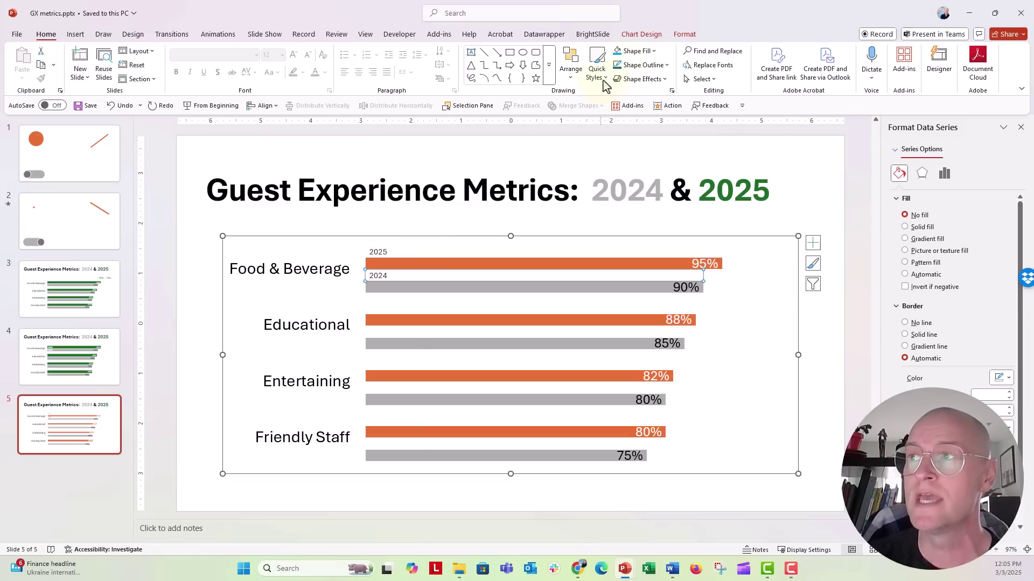
- Open the chart type settings for the chart and choose the Combo type
{"action": "left_click", "coordinate": [642, 35]}
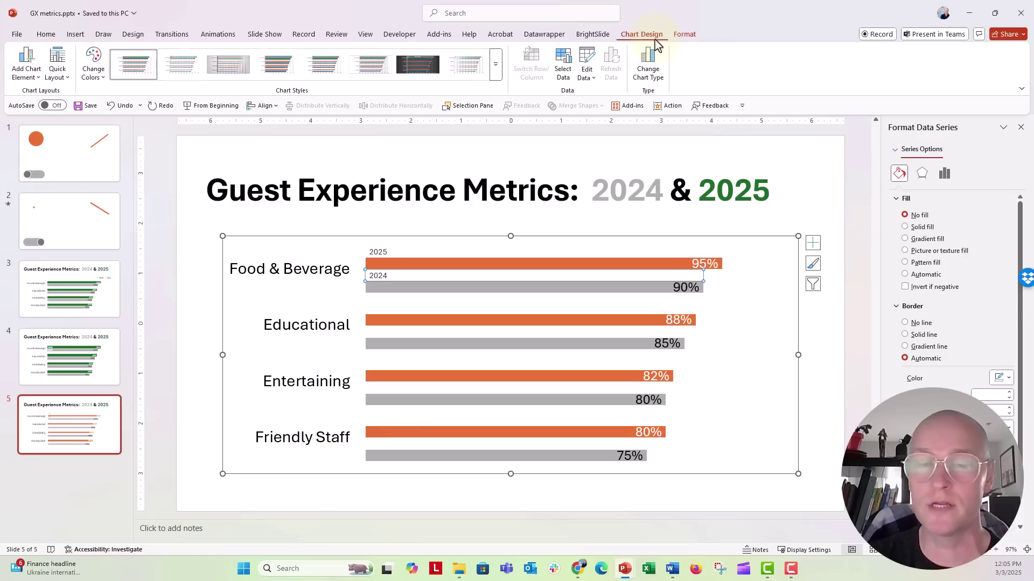
{"action": "left_click", "coordinate": [649, 70]}
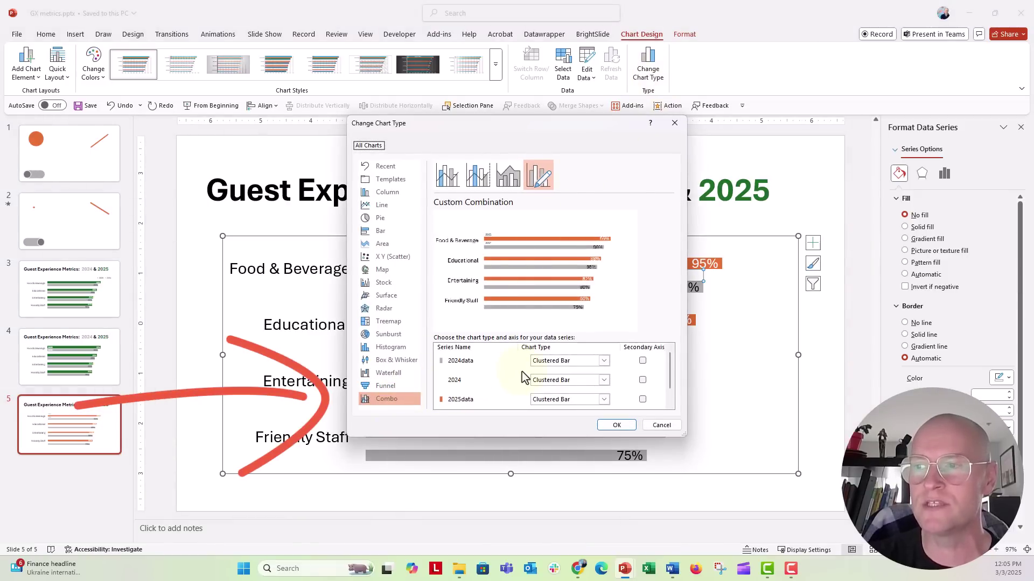
{"action": "scroll", "coordinate": [522, 372], "scroll_direction": "down", "scroll_amount": 1}
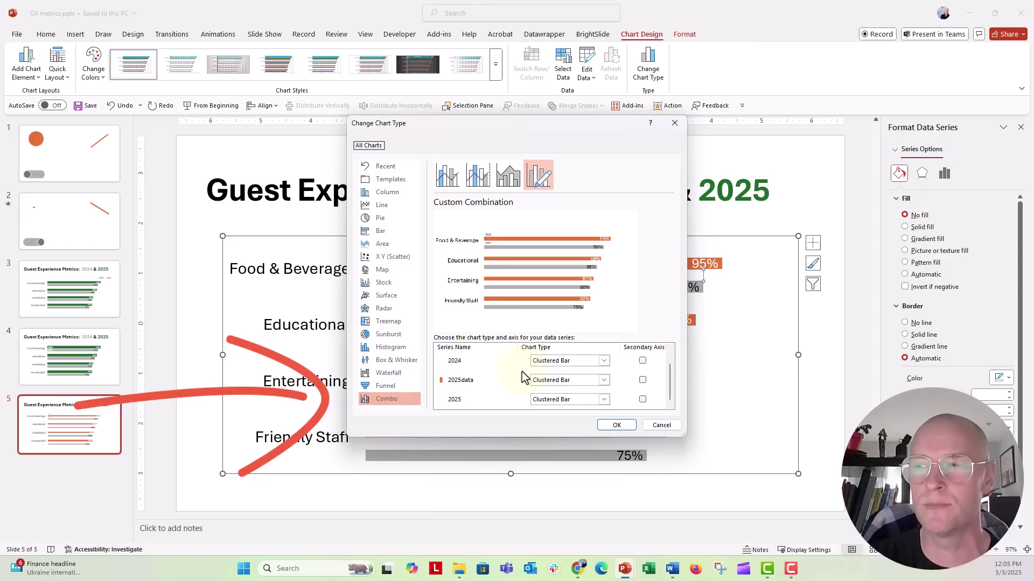
{"action": "scroll", "coordinate": [523, 377], "scroll_direction": "up", "scroll_amount": 1}
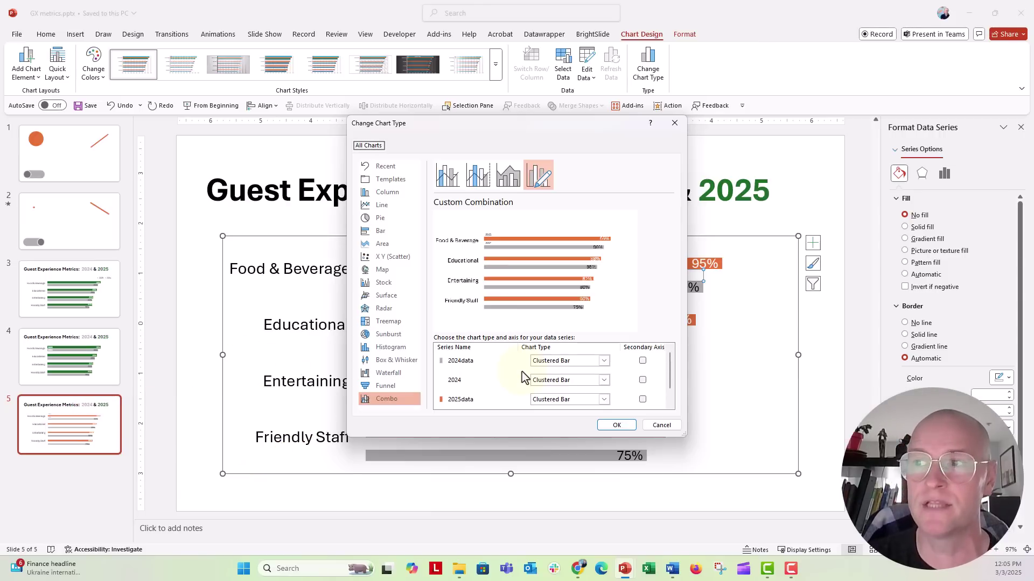
{"action": "left_click", "coordinate": [392, 234]}
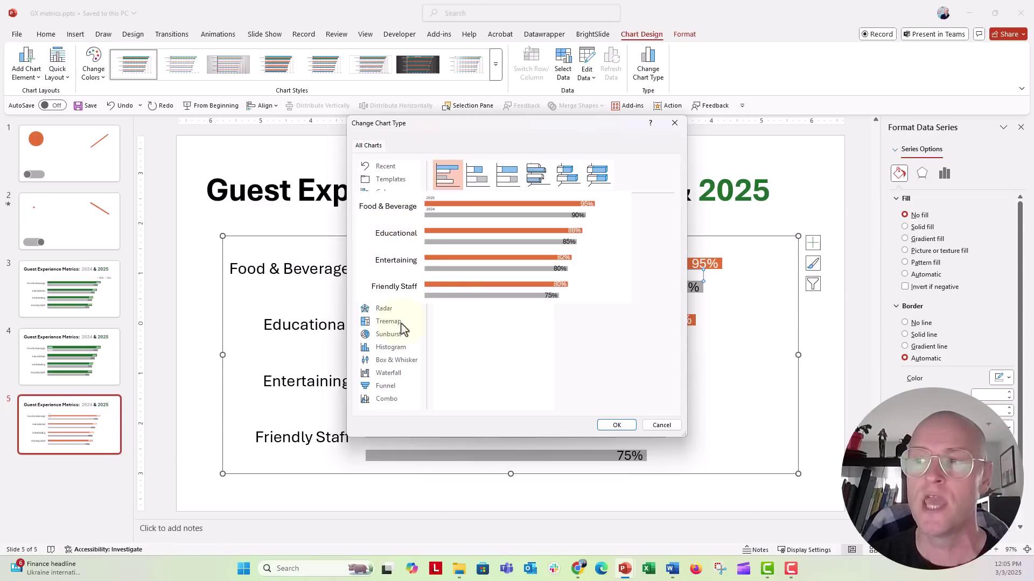
{"action": "left_click", "coordinate": [411, 404]}
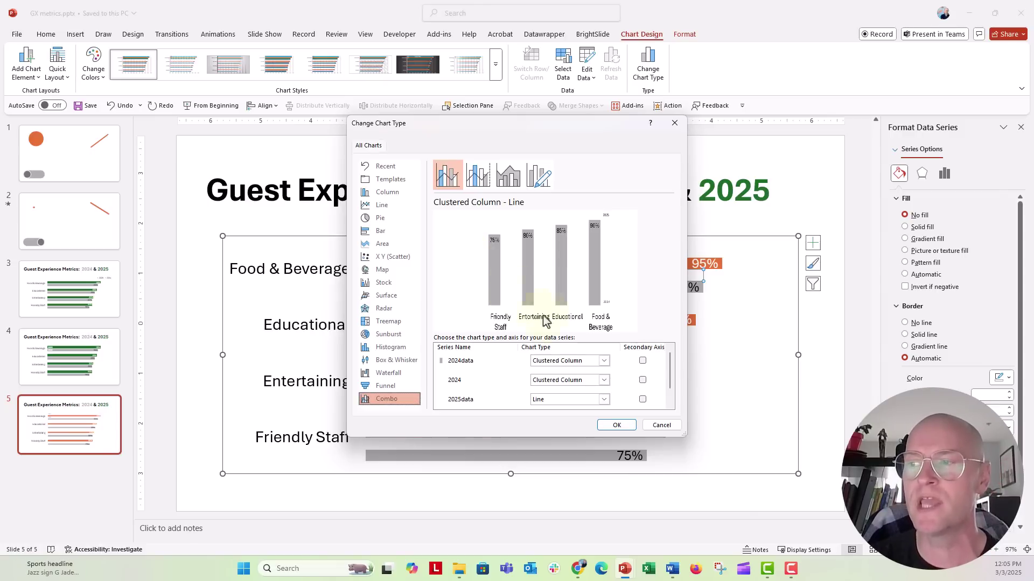
- Set all four series, 2024data, 2024, 2025data and 2025, to the Clustered Bar chart type
{"action": "left_click", "coordinate": [604, 361]}
{"action": "left_click", "coordinate": [547, 210]}
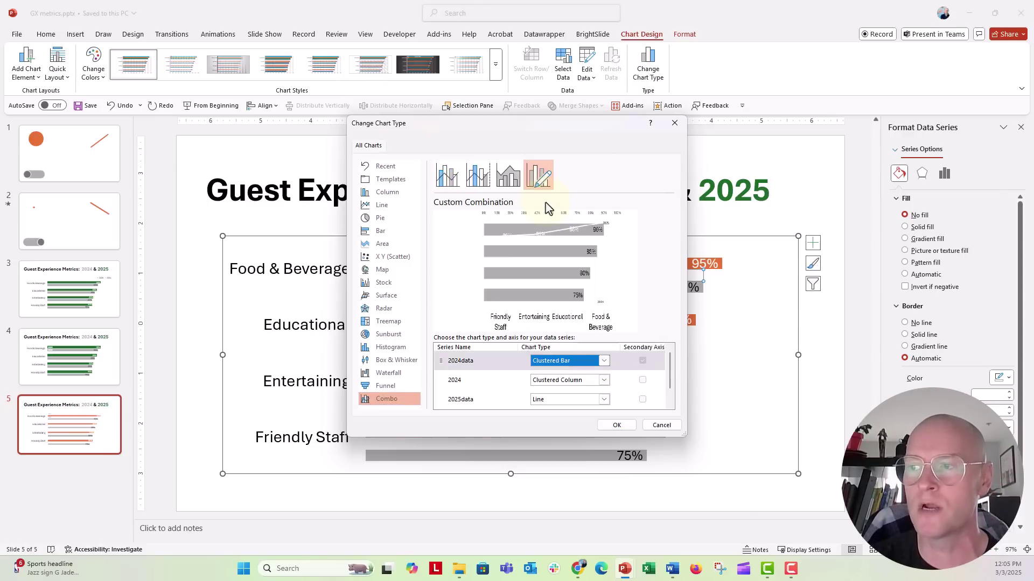
{"action": "left_click", "coordinate": [604, 380]}
{"action": "left_click", "coordinate": [546, 216]}
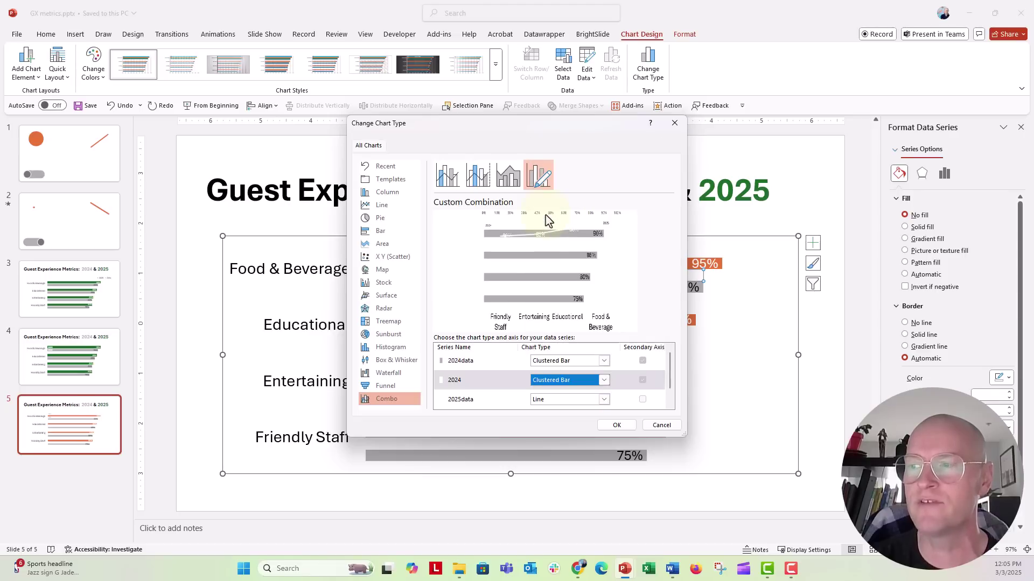
{"action": "left_click", "coordinate": [604, 400]}
{"action": "left_click", "coordinate": [546, 240]}
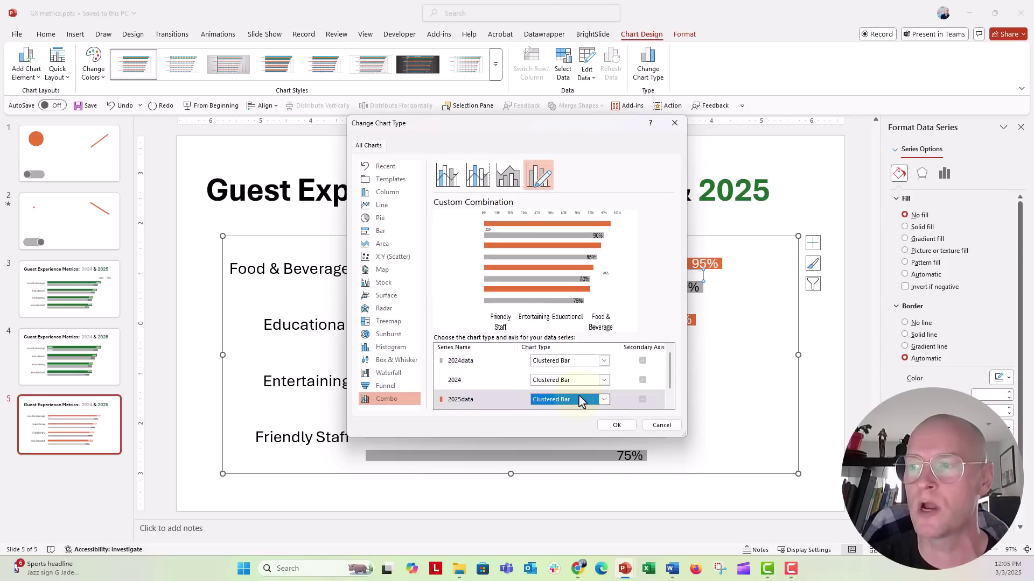
{"action": "scroll", "coordinate": [581, 396], "scroll_direction": "down", "scroll_amount": 1}
{"action": "left_click", "coordinate": [603, 400]}
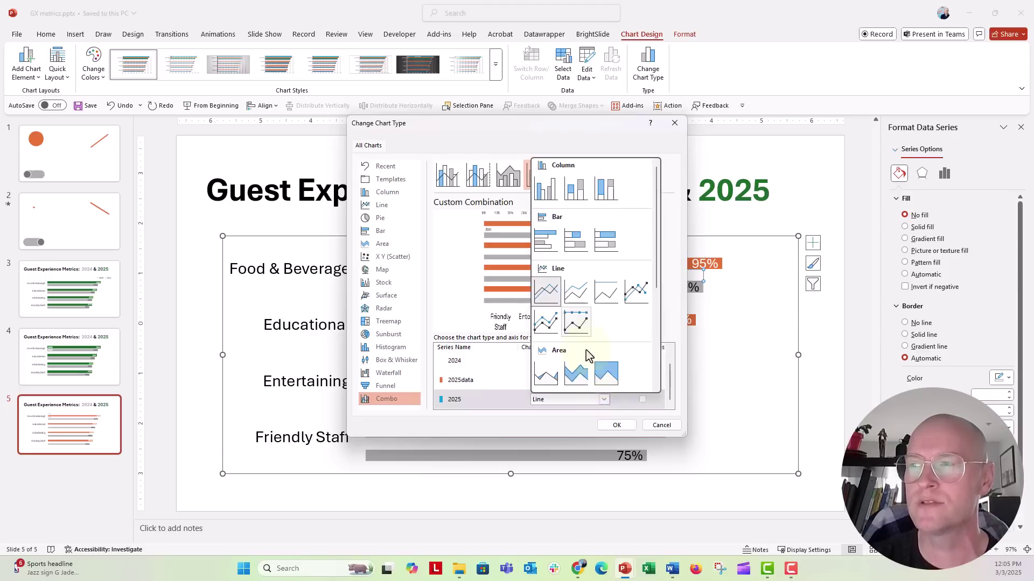
{"action": "left_click", "coordinate": [546, 240]}
- Clear the Secondary Axis option for all four series in the custom combination
{"action": "left_click", "coordinate": [642, 399]}
{"action": "scroll", "coordinate": [631, 403], "scroll_direction": "up", "scroll_amount": 1}
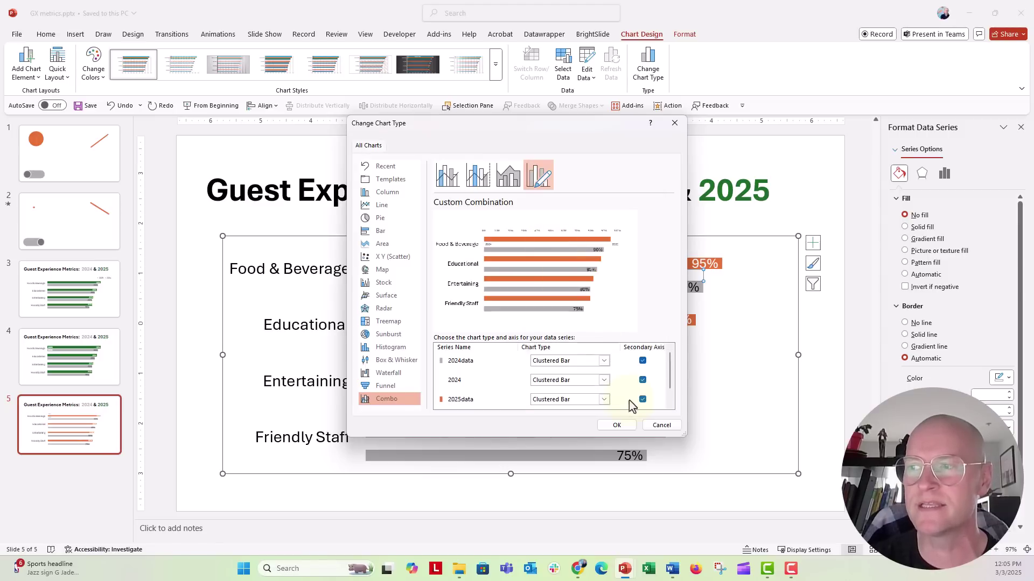
{"action": "left_click", "coordinate": [642, 361]}
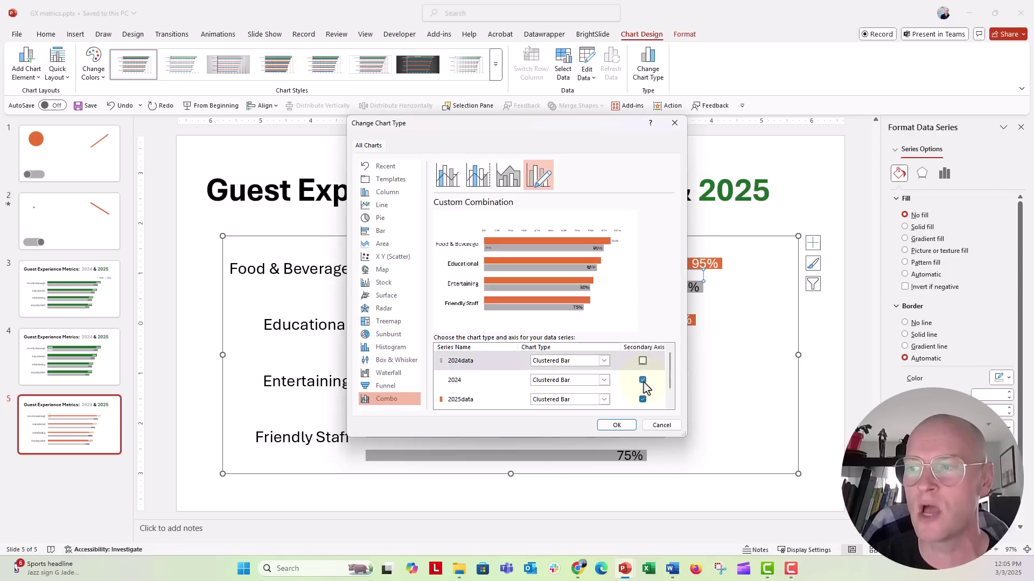
{"action": "left_click", "coordinate": [642, 380]}
{"action": "left_click", "coordinate": [642, 399]}
{"action": "scroll", "coordinate": [641, 393], "scroll_direction": "down", "scroll_amount": 1}
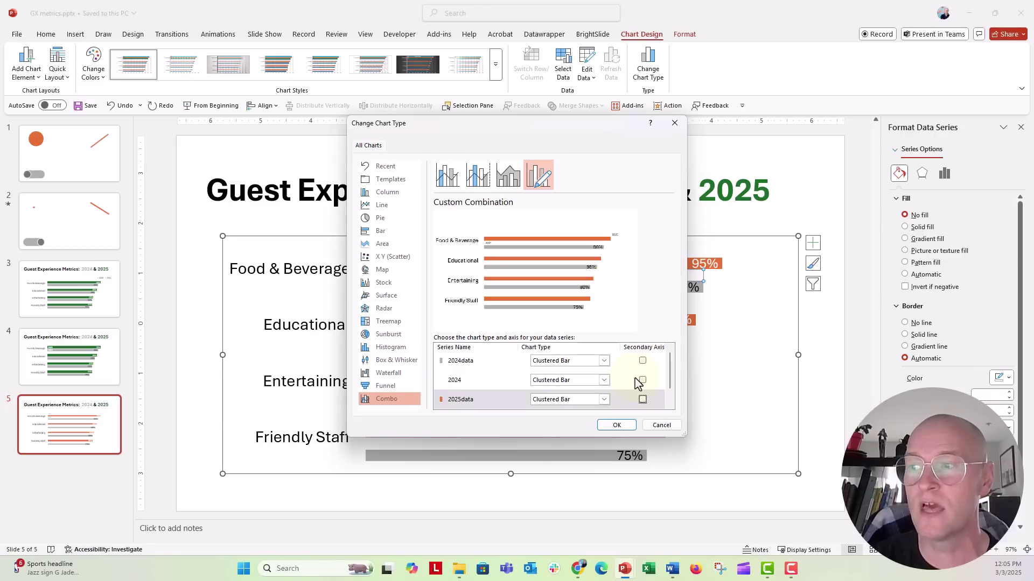
{"action": "scroll", "coordinate": [638, 383], "scroll_direction": "up", "scroll_amount": 1}
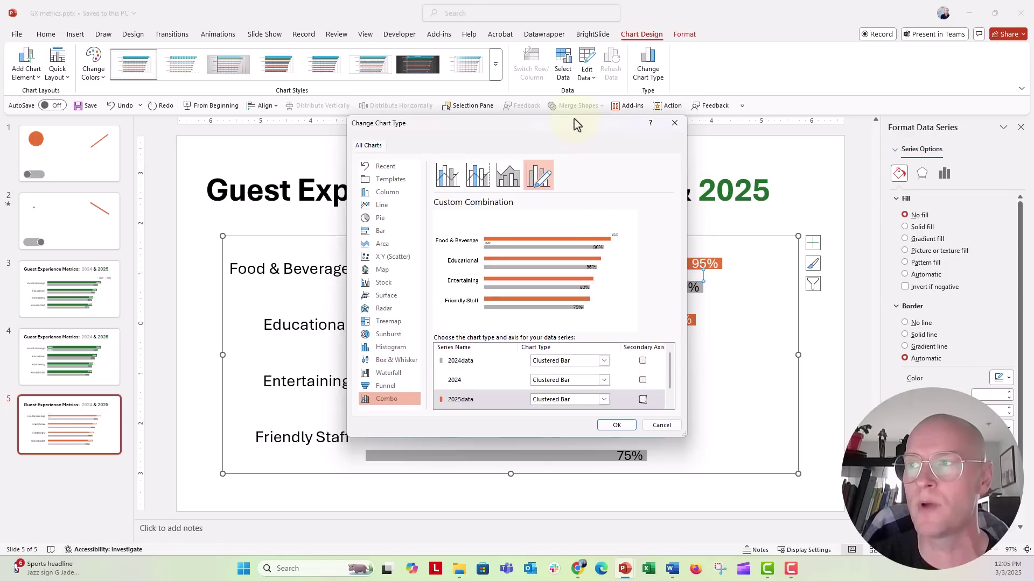
- Put the 2024 and 2025 helper series on the secondary axis and apply the combination to the chart
{"action": "left_click_drag", "start_coordinate": [573, 116], "coordinate": [377, 70]}
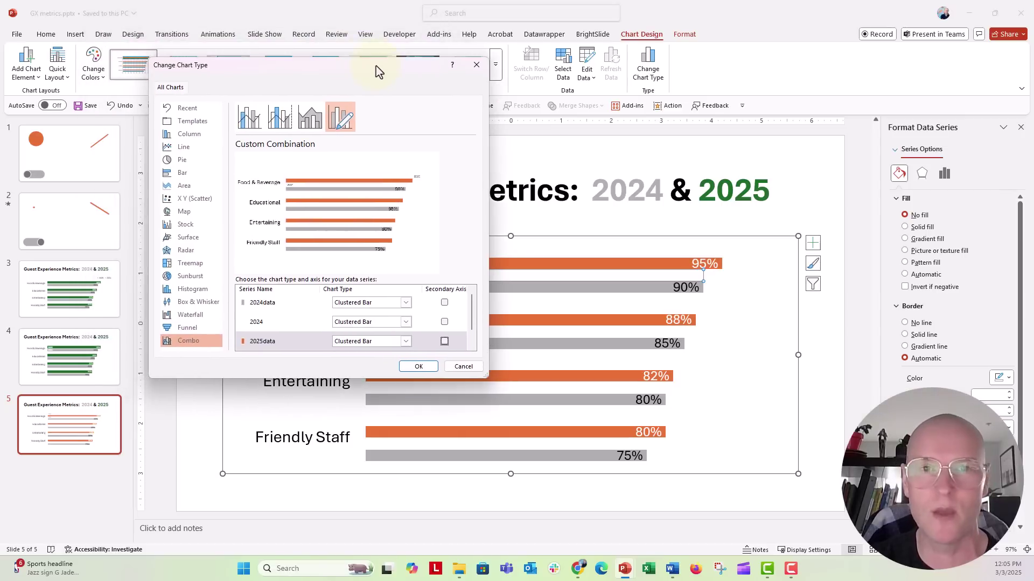
{"action": "left_click", "coordinate": [444, 323]}
{"action": "scroll", "coordinate": [443, 327], "scroll_direction": "down", "scroll_amount": 1}
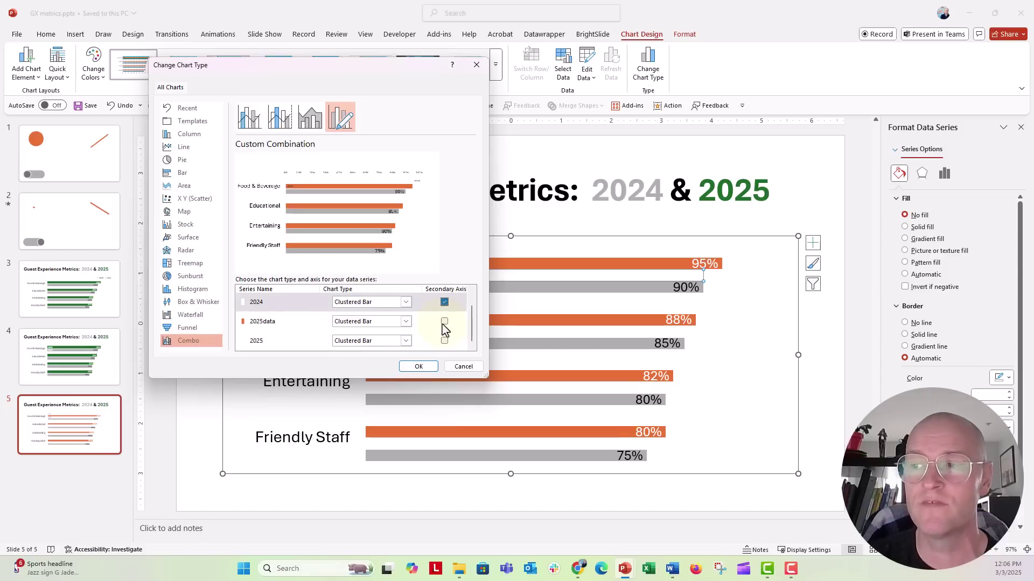
{"action": "left_click", "coordinate": [444, 341]}
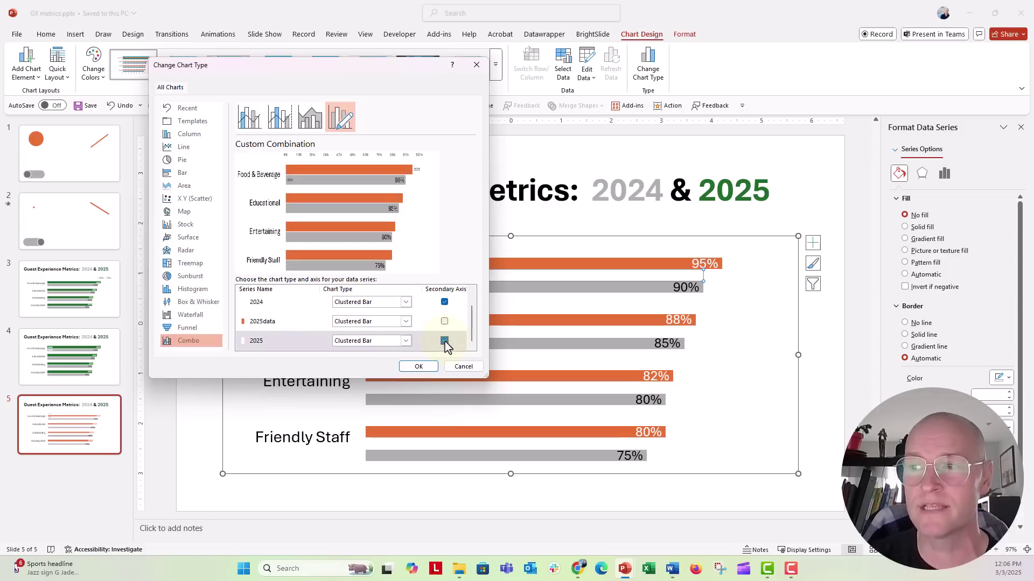
{"action": "left_click", "coordinate": [430, 368]}
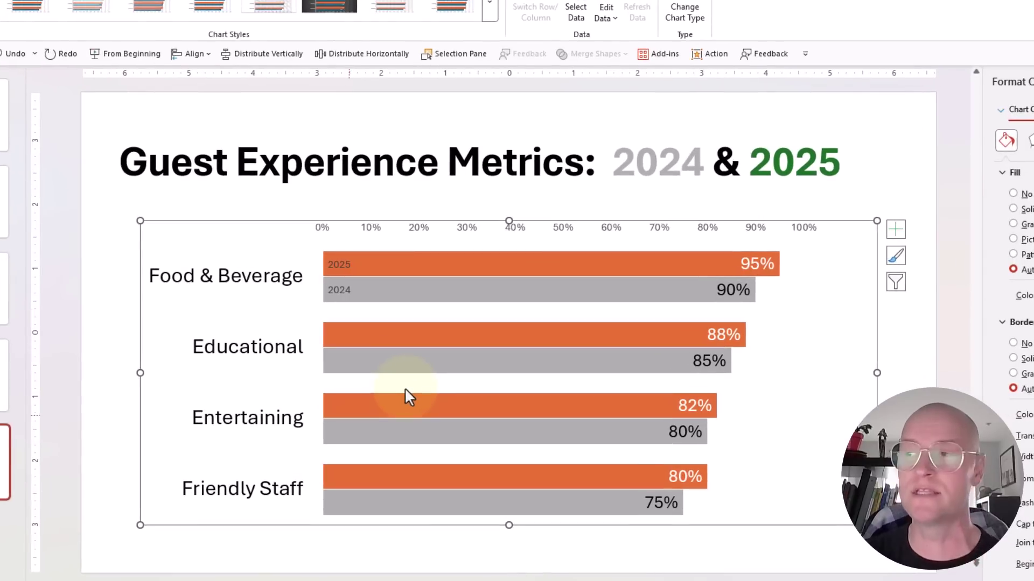
- Delete the secondary percentage axis above the chart's bars
{"action": "left_click", "coordinate": [805, 233]}
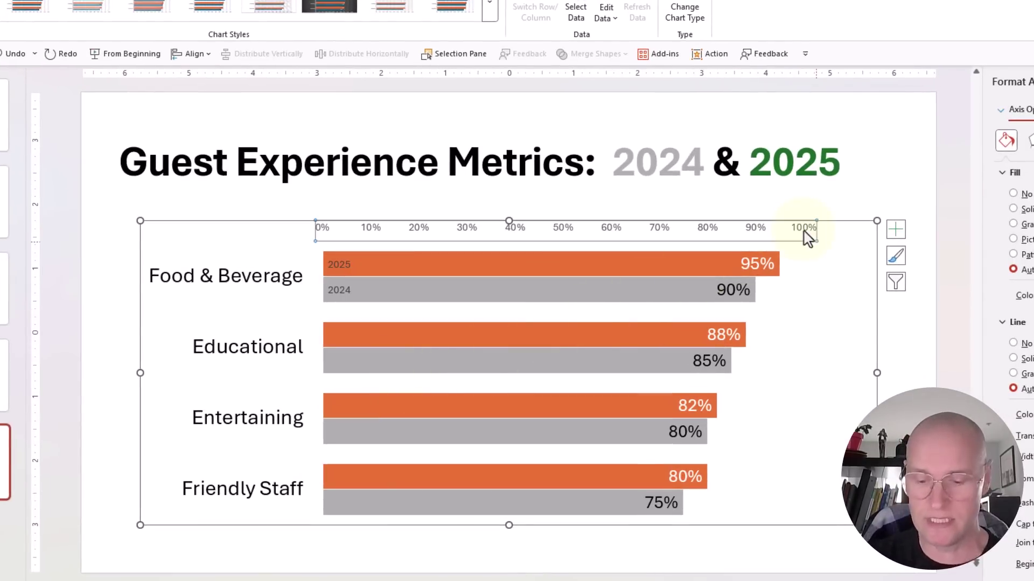
{"action": "key", "text": "Delete"}
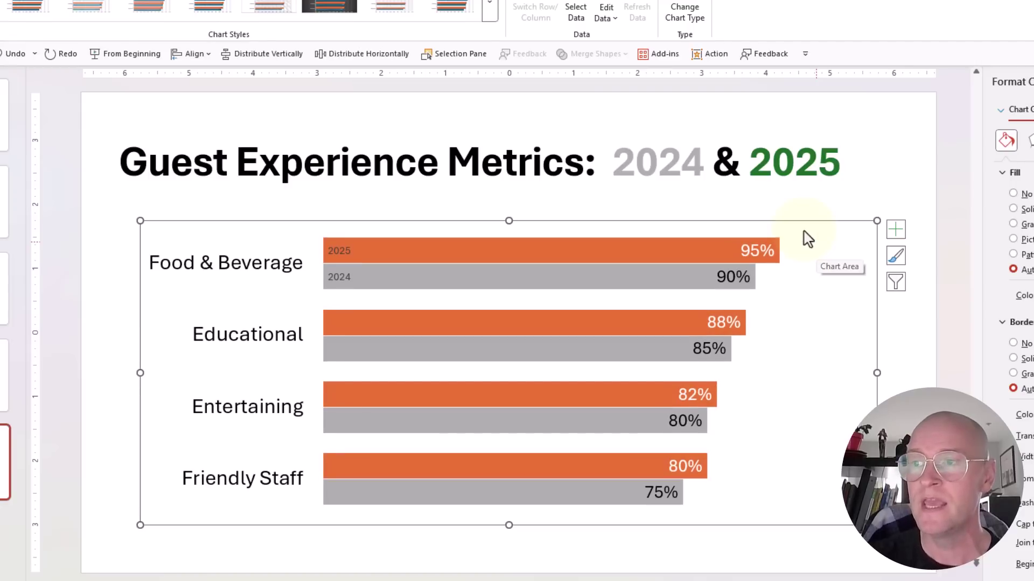
- Format the 2025 series-name label in the Food & Beverage bar as bold white 20 pt text and copy that formatting to the 2024 label
{"action": "left_click", "coordinate": [349, 251]}
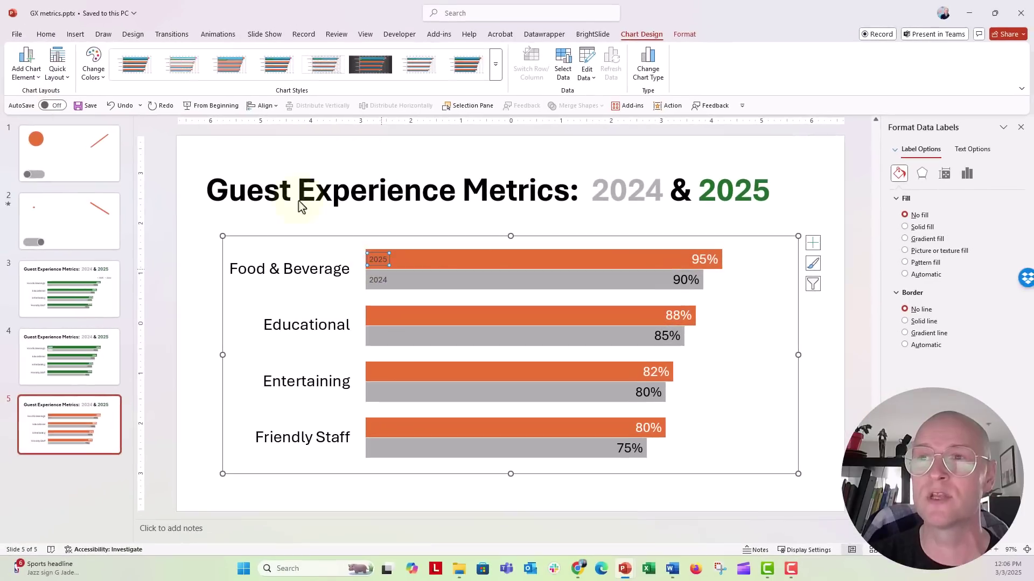
{"action": "left_click", "coordinate": [45, 34]}
{"action": "left_click", "coordinate": [177, 73]}
{"action": "left_click", "coordinate": [315, 71]}
{"action": "left_click", "coordinate": [273, 57]}
{"action": "type", "text": "20"}
{"action": "key", "text": "Return"}
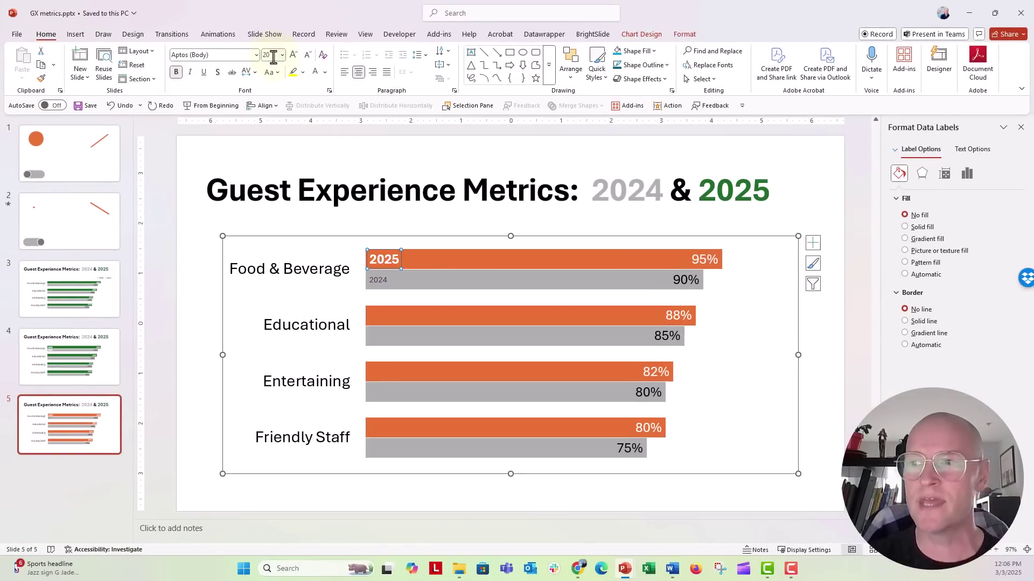
{"action": "left_click", "coordinate": [42, 80]}
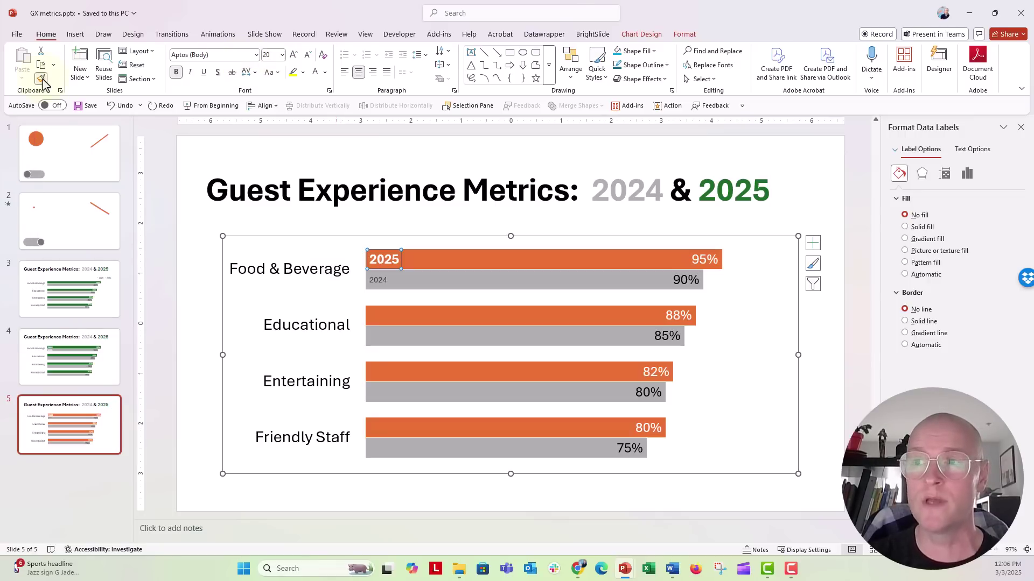
{"action": "left_click", "coordinate": [379, 280]}
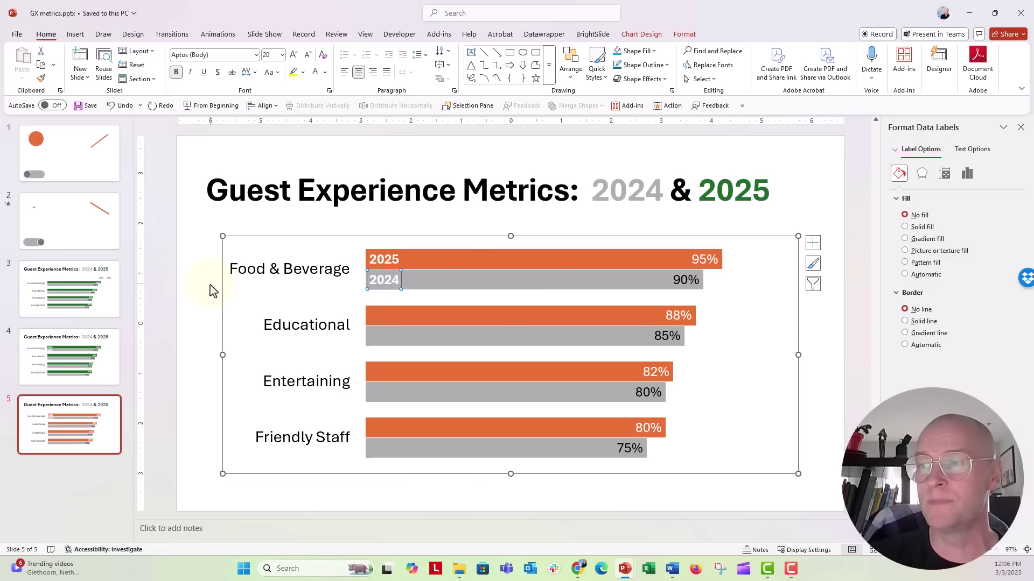
- Switch the fill of the orange 2025data bars in all four categories to a solid fill
{"action": "left_click", "coordinate": [565, 256]}
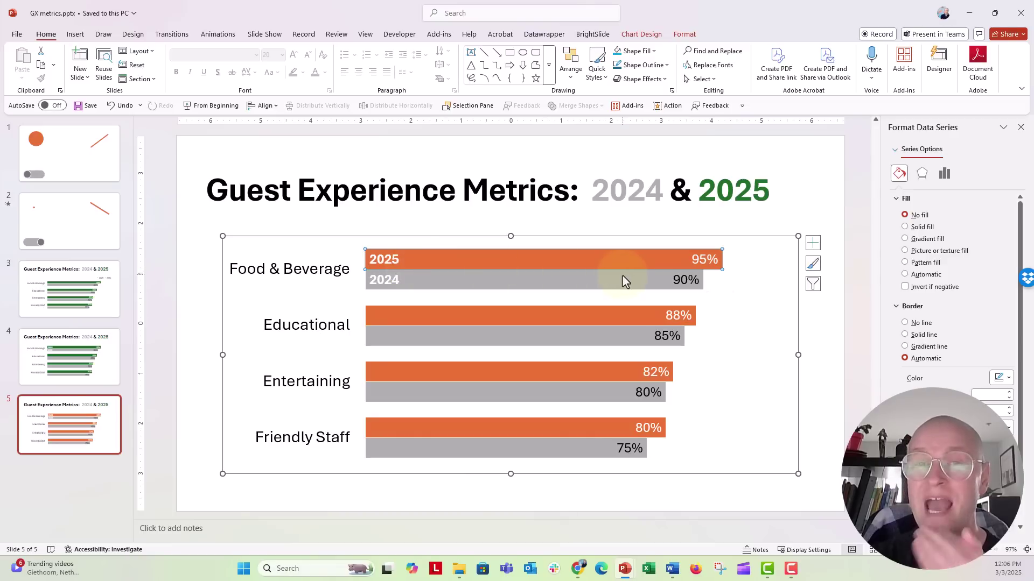
{"action": "mouse_move", "coordinate": [623, 276]}
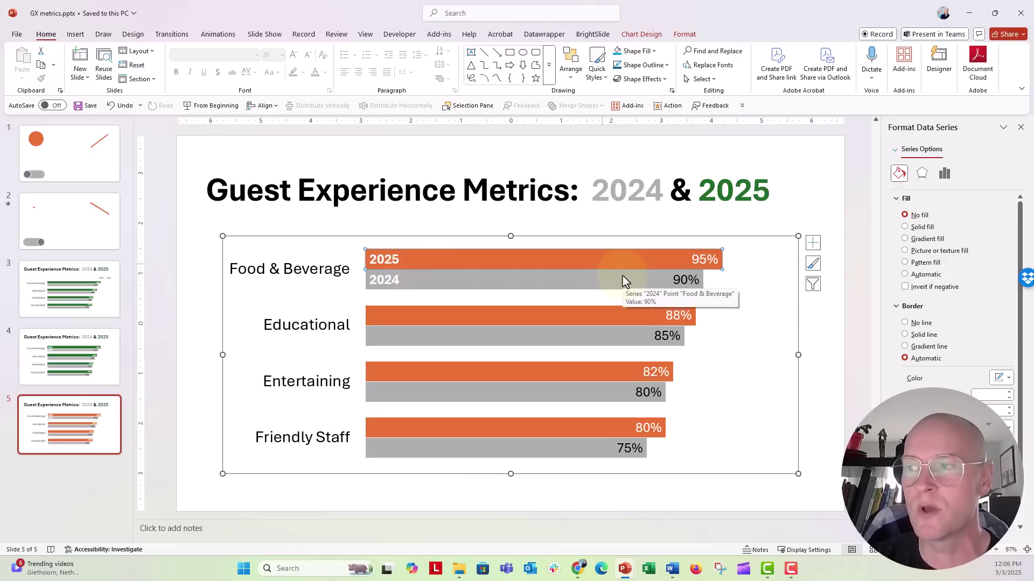
{"action": "left_click", "coordinate": [573, 315]}
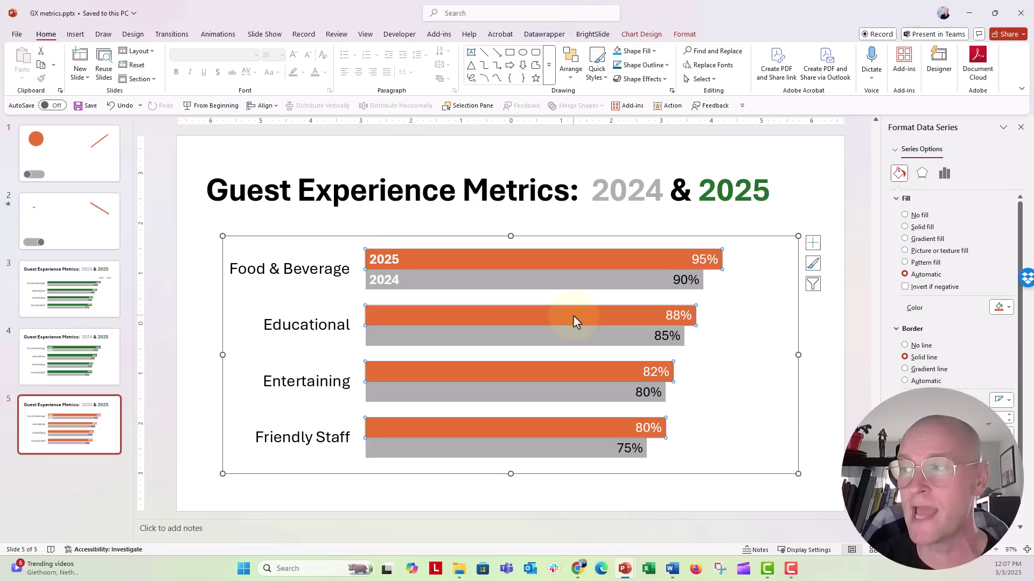
{"action": "left_click", "coordinate": [920, 226]}
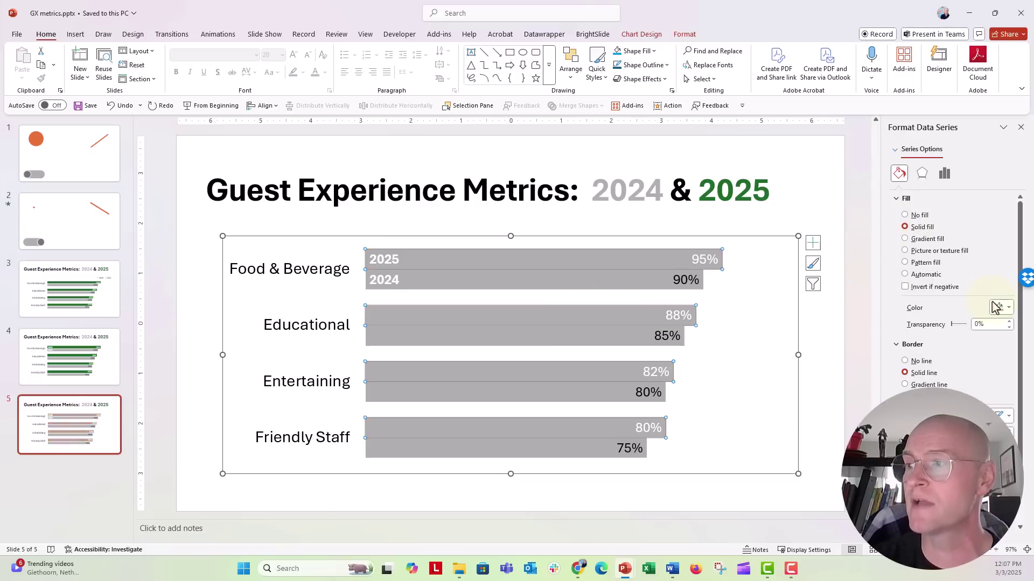